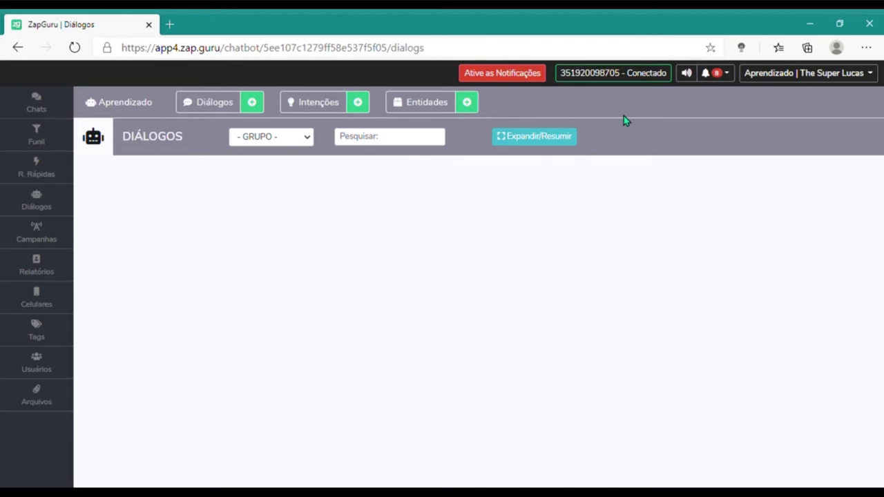
Step: Start a new chatbot intention titled "#reservar_um_quarto" with the keywords "reservar, alugar"
left_click(312, 113)
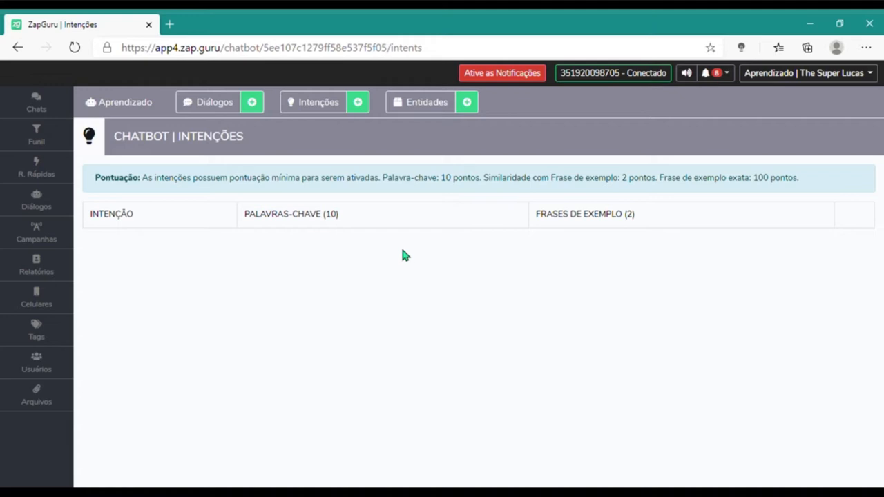
left_click(357, 105)
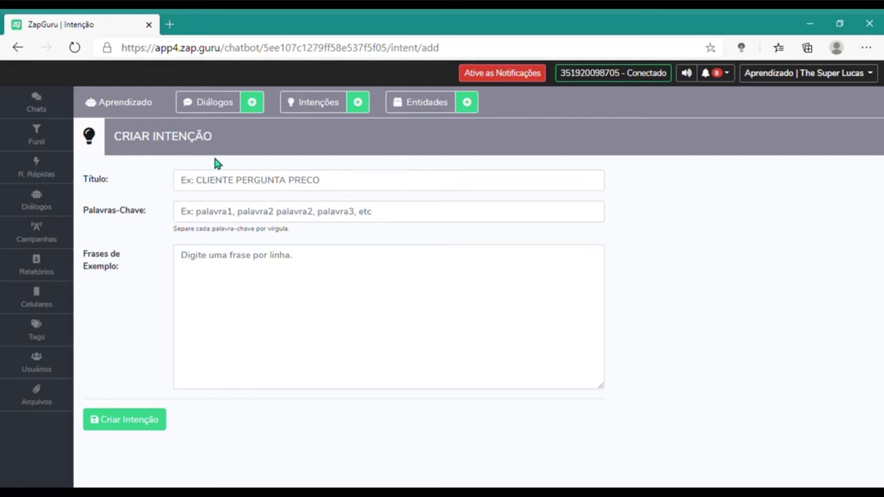
left_click(218, 187)
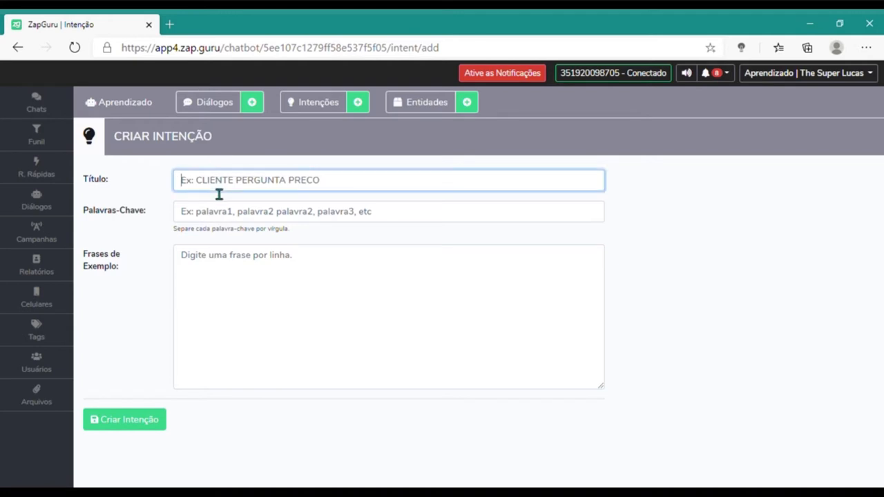
type("#rese")
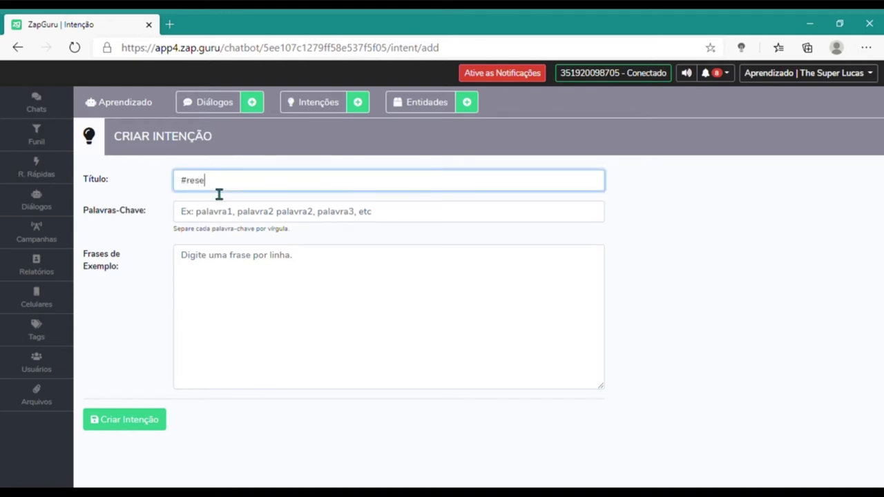
type("rvar_um_quarto")
left_click(216, 219)
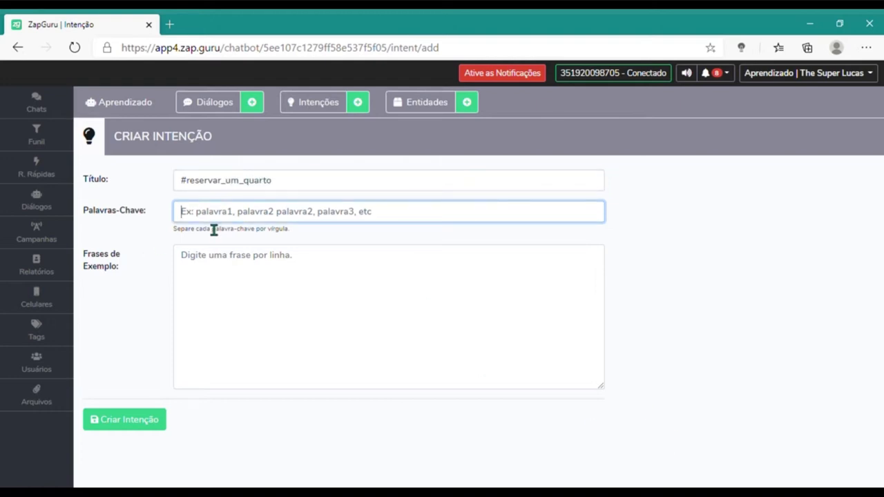
type("reservar")
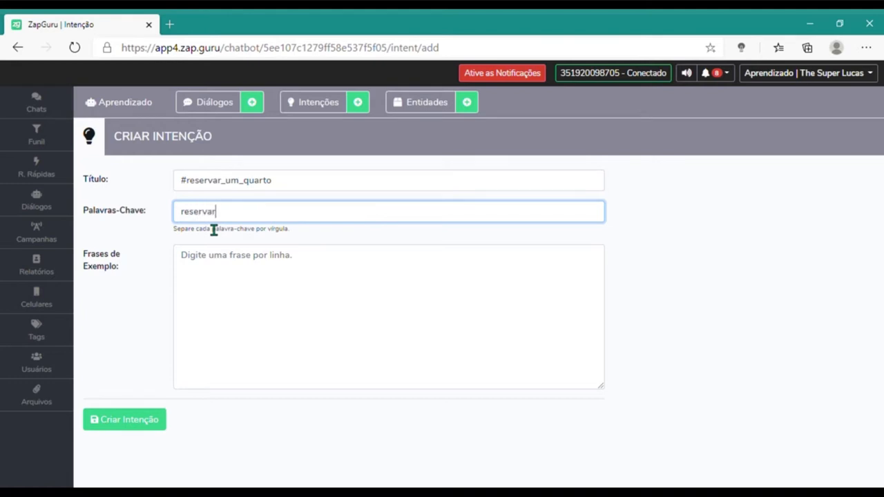
type(", alugar")
left_click(166, 238)
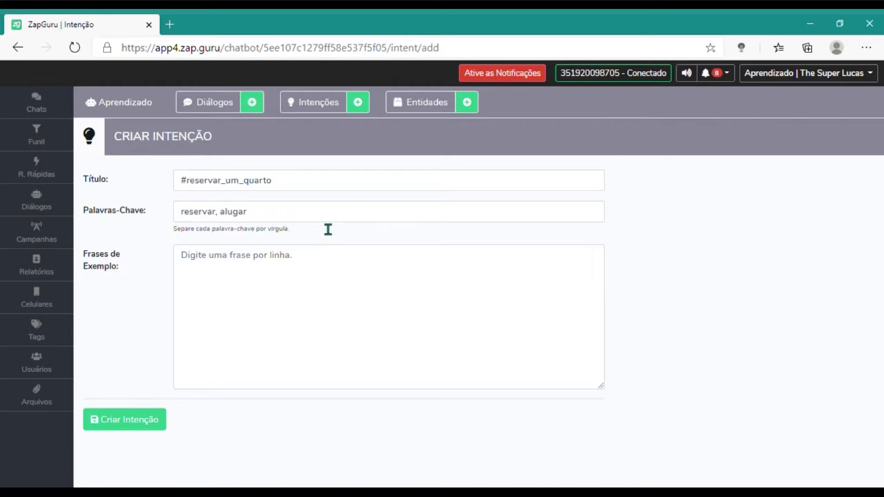
Step: Enter the example phrases "Gostaria de reservar um quarto" and "Quero fazer a reserva de um quarto" on separate lines
left_click(282, 287)
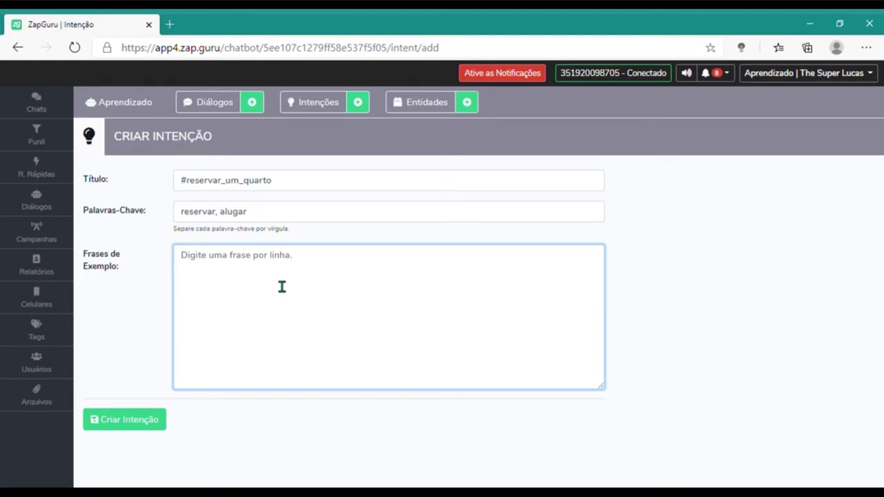
type("Gostaria")
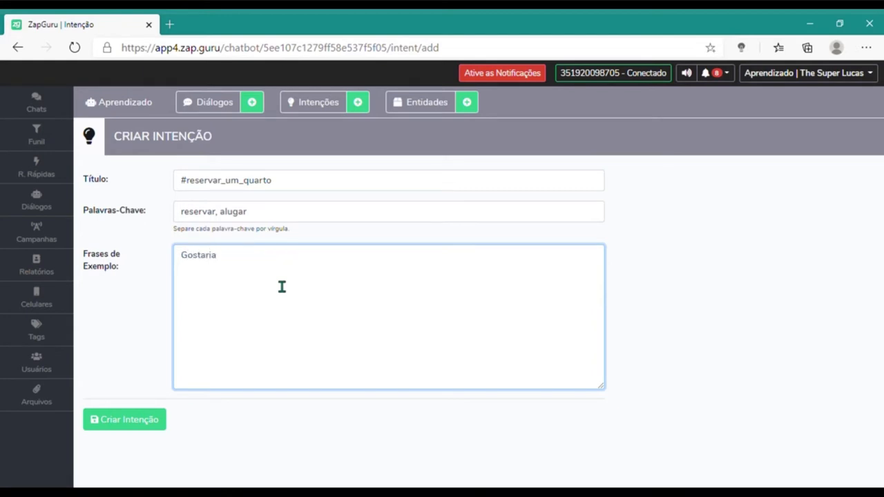
type(" de reservar um quarto")
key("Return")
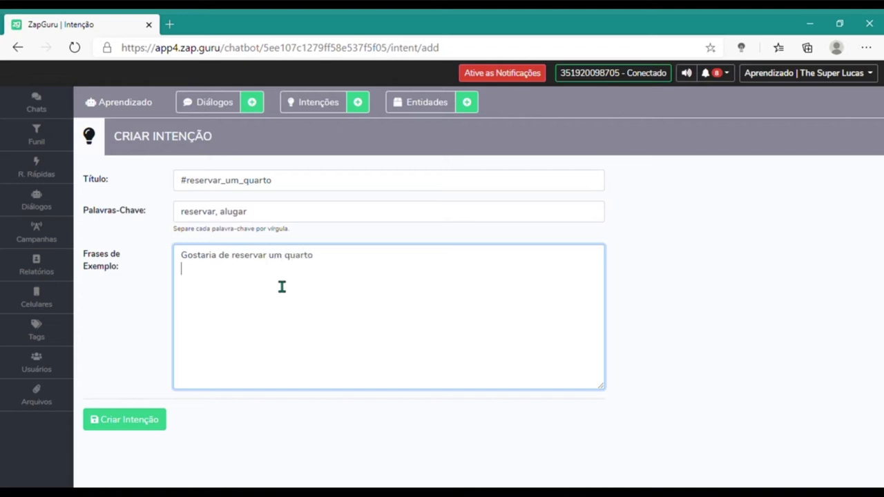
type("Quero fazer a reserva de um quarto")
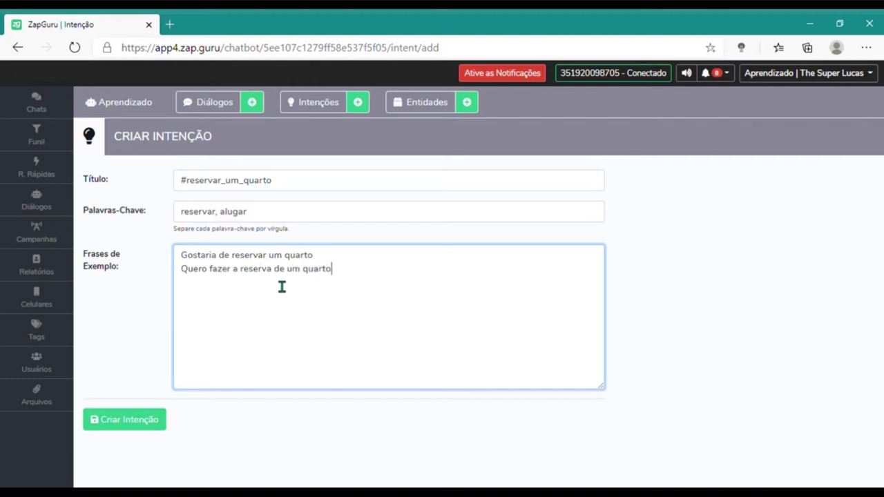
Step: Add the example phrases "Gostaria de alugar um quarto" and "Quero alugar um quarto" on further lines
key("Return")
type("Gostaria de alugar um quarto")
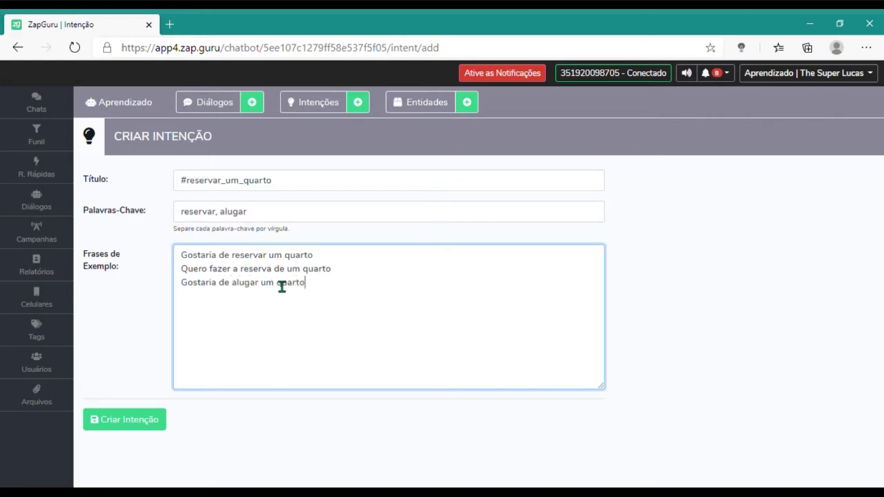
key("Return")
type("Quero alugar um quarto")
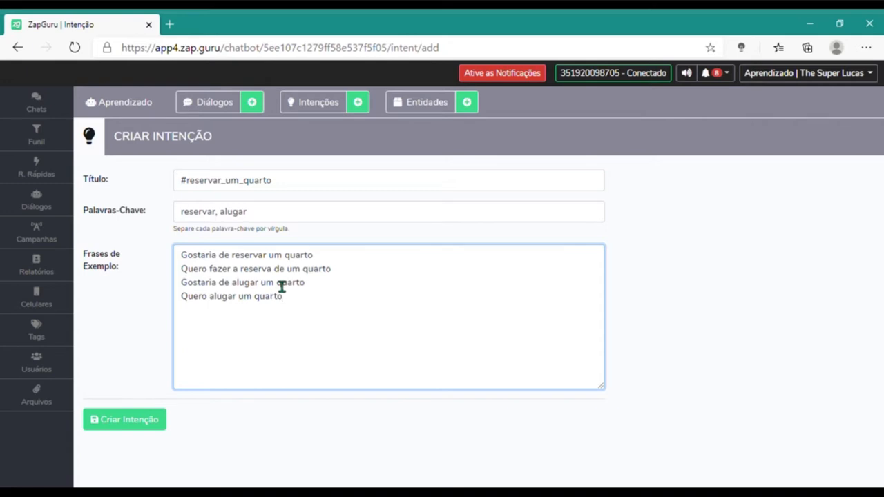
key("Return")
left_click_drag(276, 261, 184, 254)
left_click(241, 270)
left_click_drag(274, 274, 189, 279)
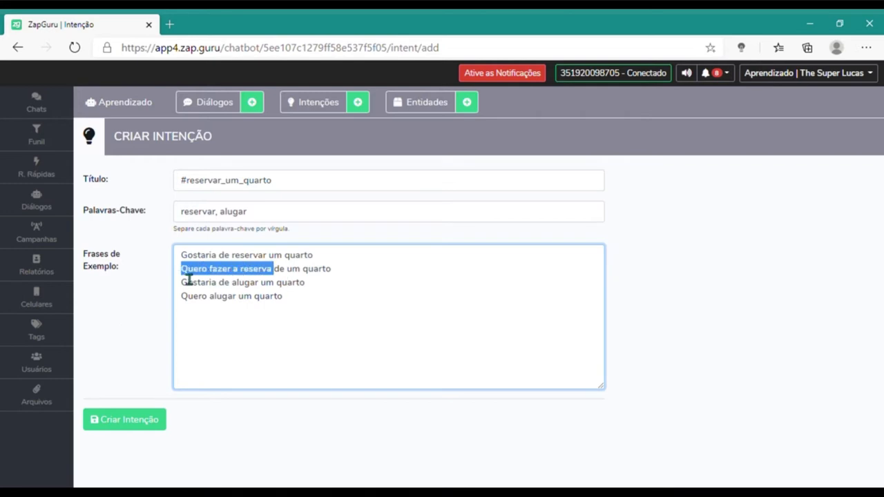
left_click_drag(256, 287, 268, 302)
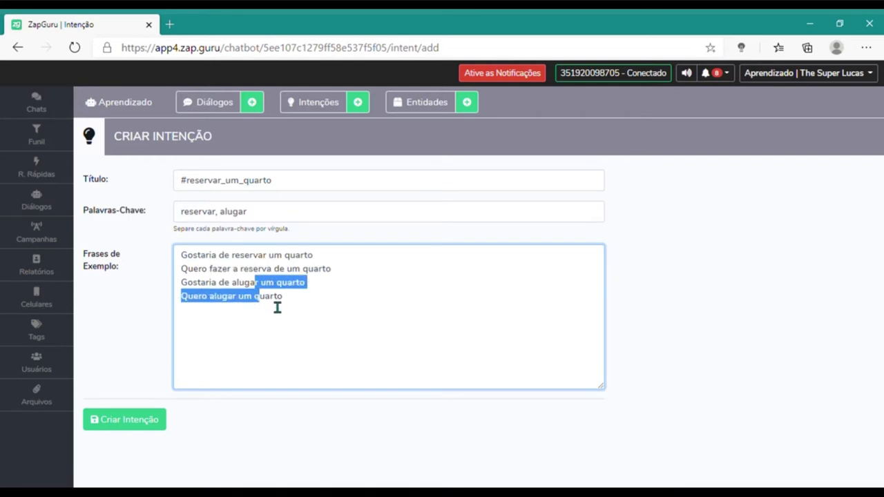
left_click(331, 314)
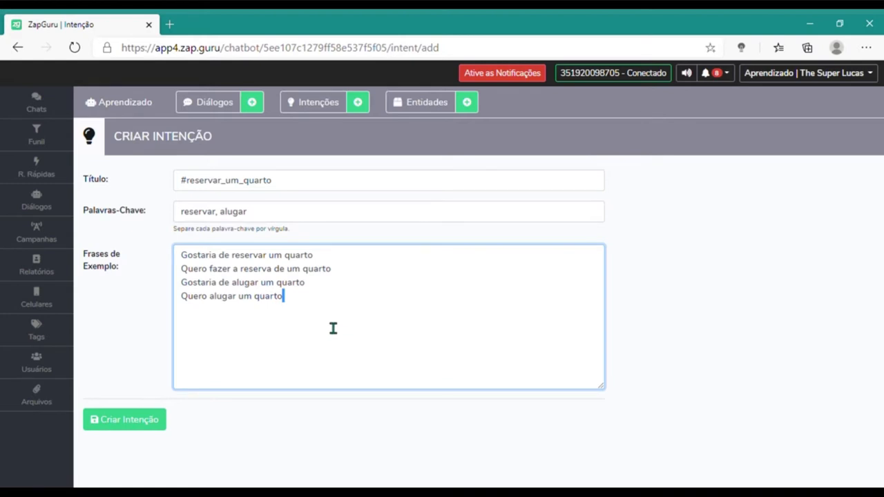
Step: Create the room reservation intention and open the list of intentions to review its keywords and example phrases
left_click(139, 425)
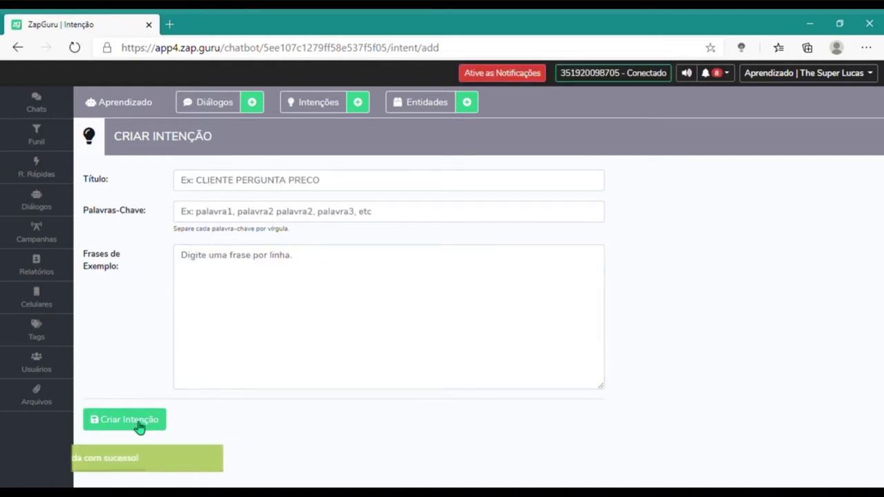
left_click(312, 103)
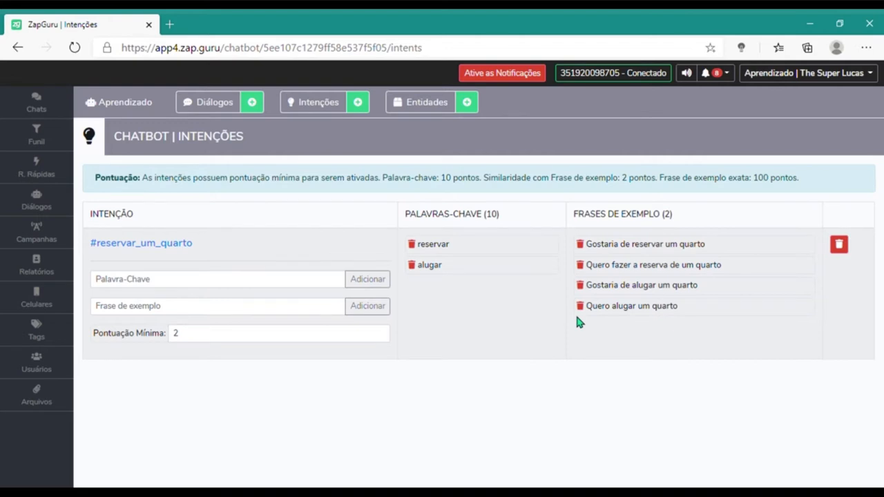
left_click_drag(573, 215, 691, 232)
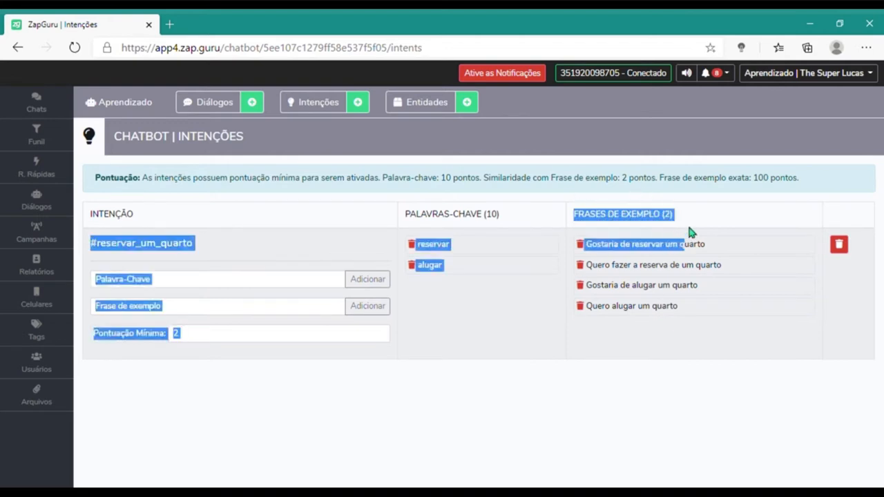
left_click(690, 220)
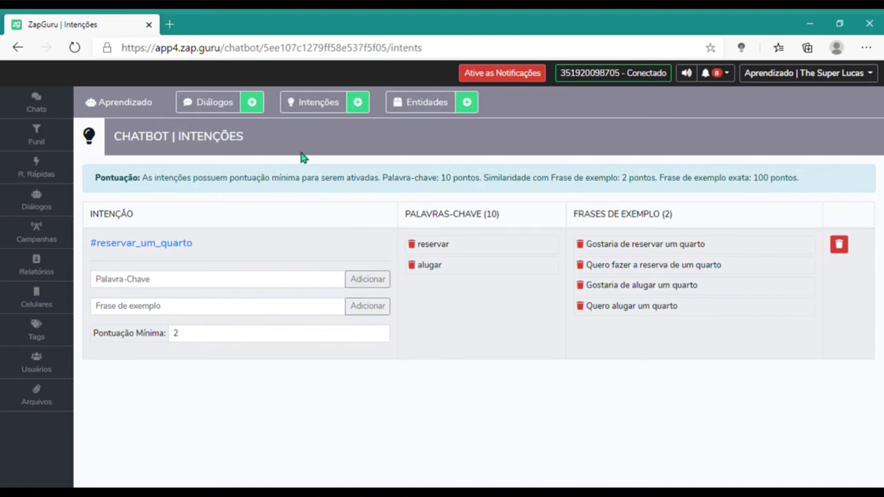
Step: Start another intention titled "#cancelar_uma_reserva" with the keywords "cancelar, mudar"
left_click(319, 104)
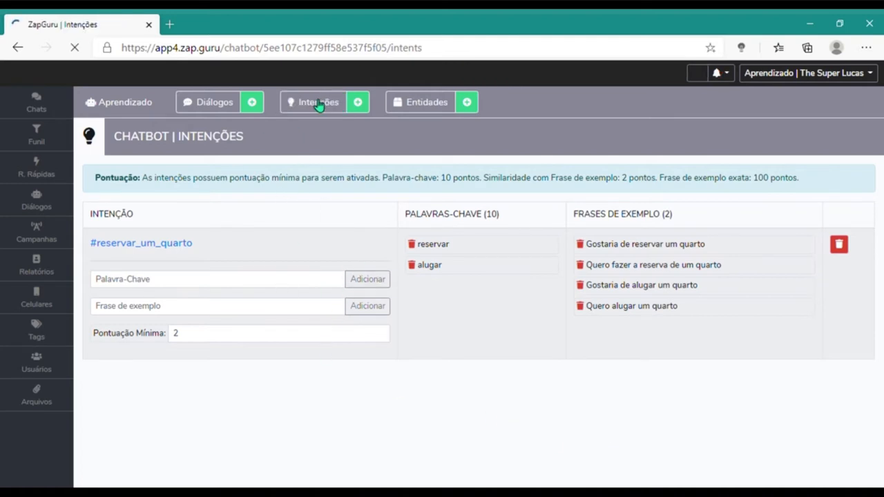
left_click(358, 103)
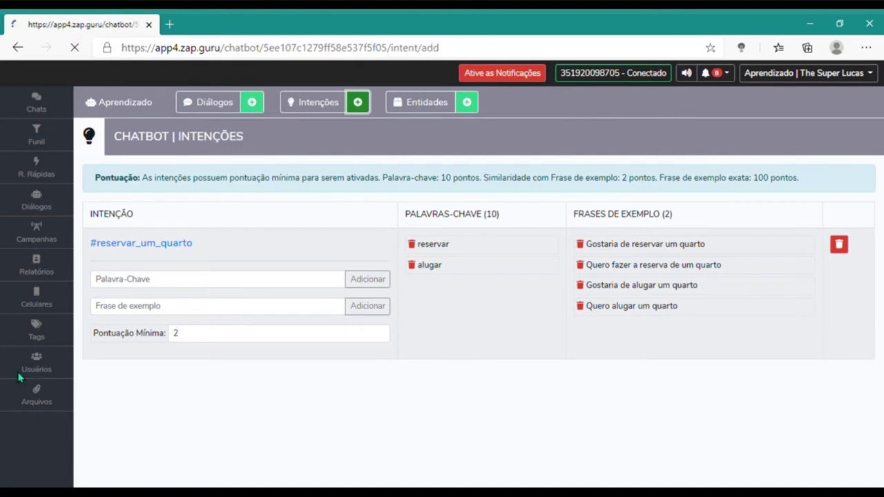
left_click(206, 189)
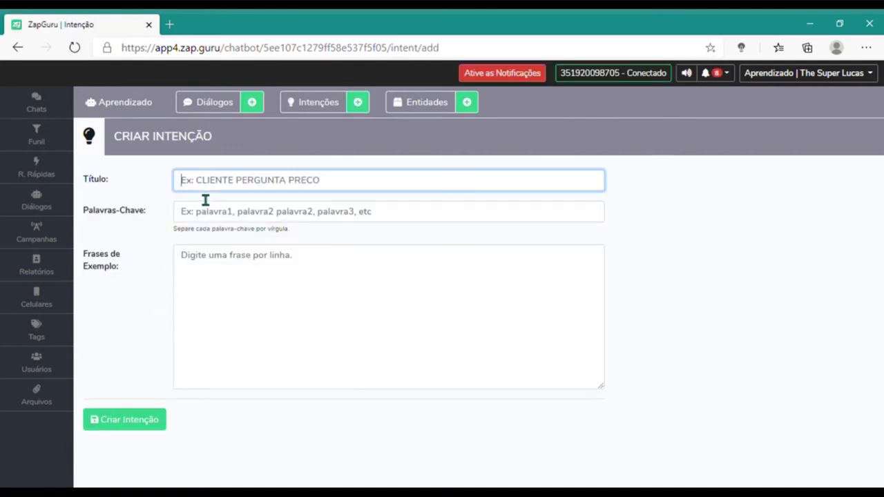
type("#cancelar")
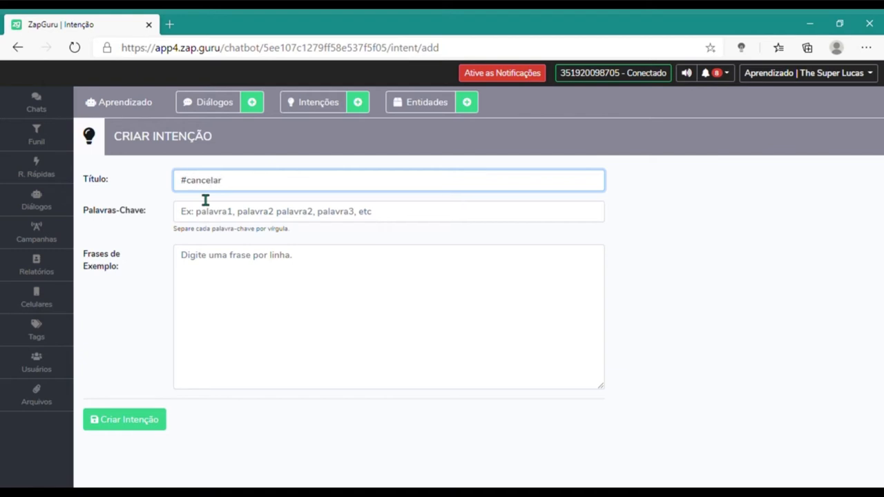
type("_uma_reserva")
key("Tab")
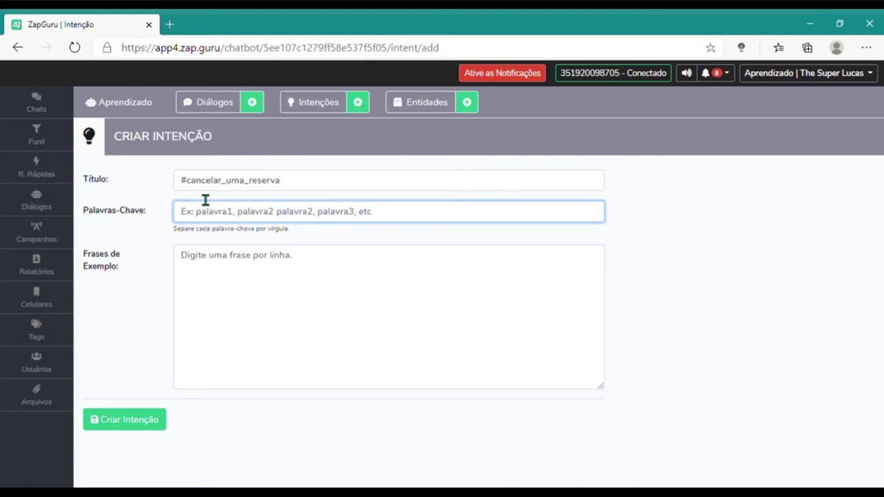
type("cancelar, muda")
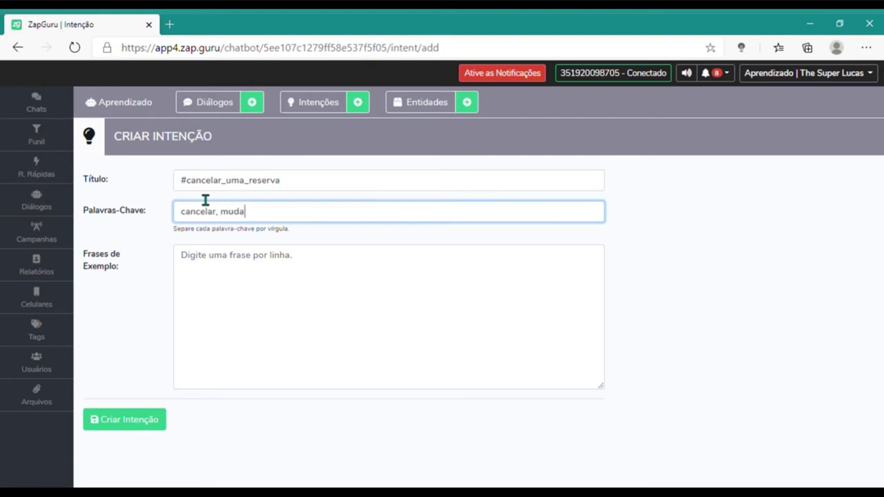
type("r")
Step: Enter "Não posso mais viajar e quero cancelar a reserva" as the first example phrase of the cancellation intention
key("Tab")
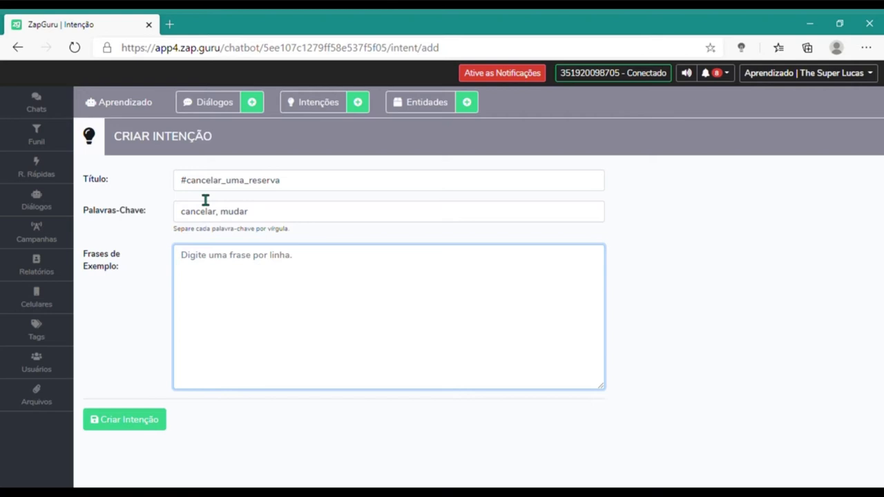
type("Não")
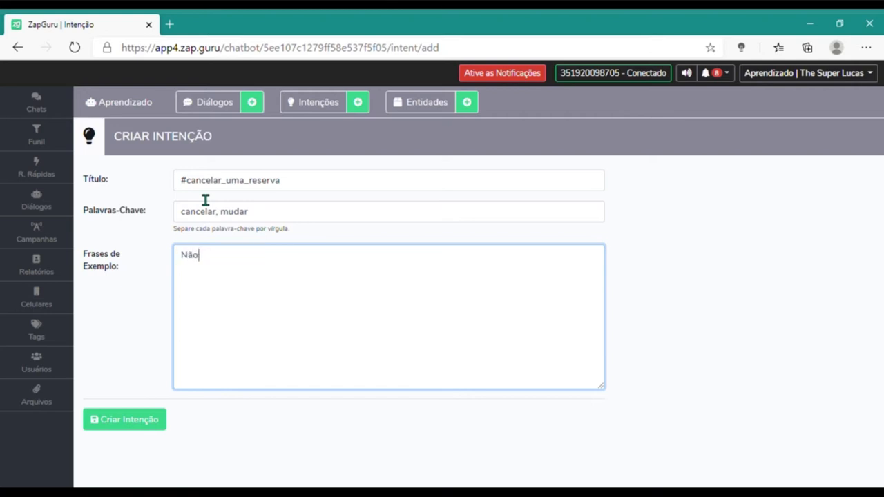
type(" posso mais viajar")
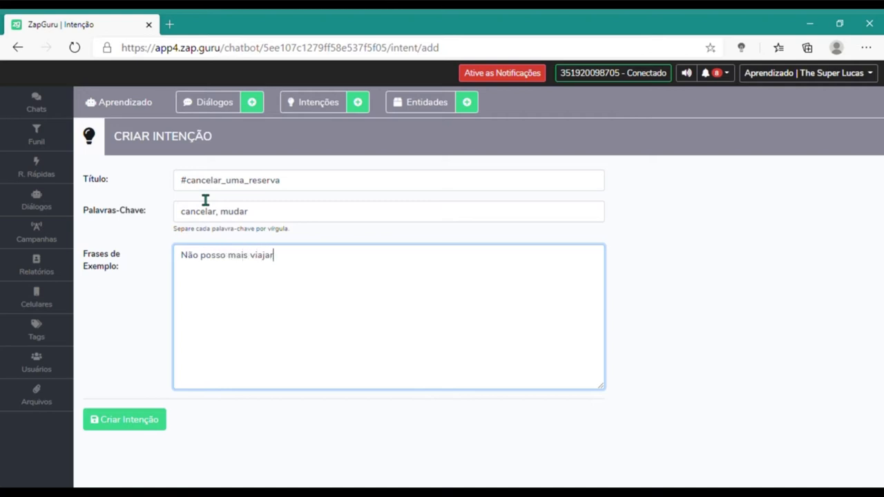
type(" e quero cancelar a reserva")
key("Return")
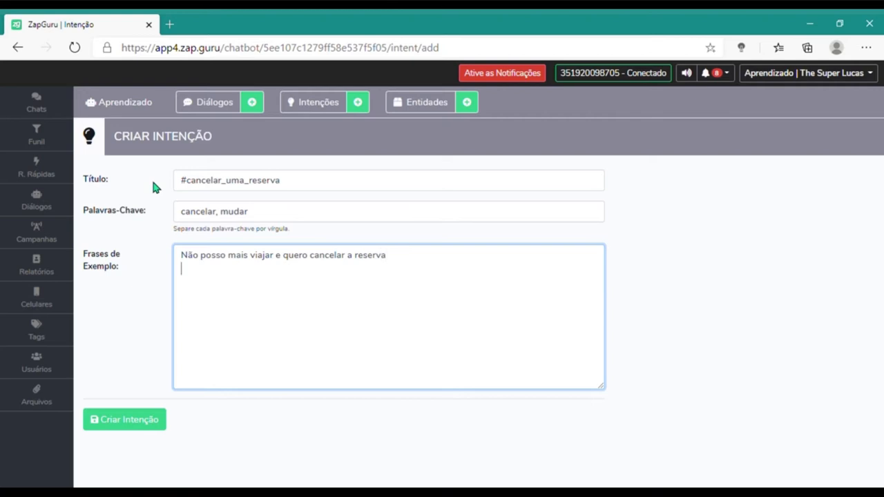
Step: Add the example phrases "Posso mudar a data da reserva?" and "Posso mudar a data ou tenho que cancelar a reserva?" on separate lines
type("Posso m,udar")
key("BackSpace")
key("BackSpace")
type("udar a data da reserva?")
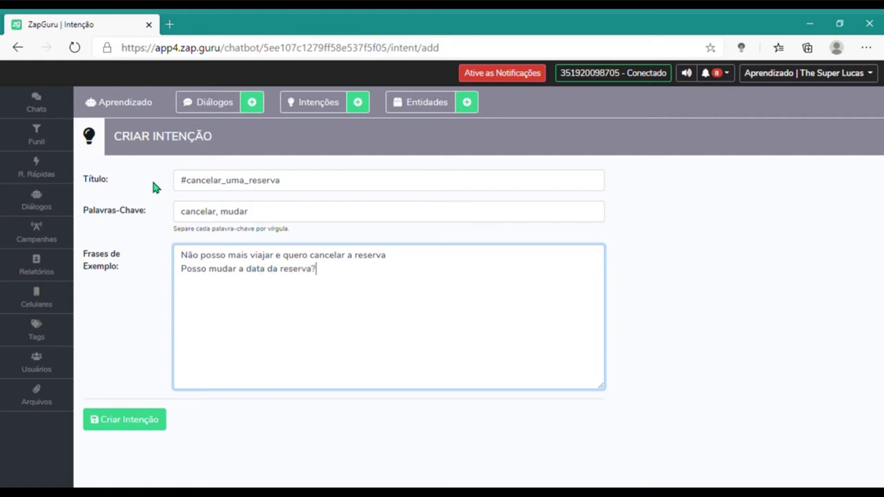
key("Return")
type("Posso mudar a data ou")
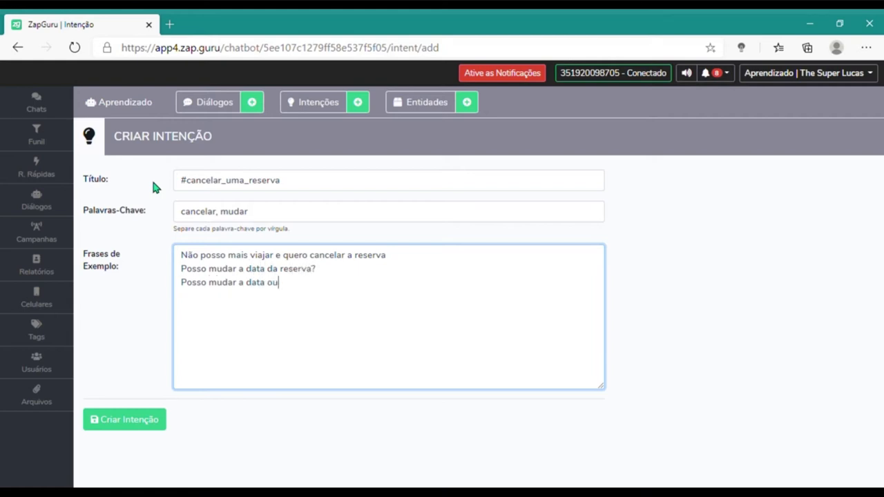
type(" tenho que cancela")
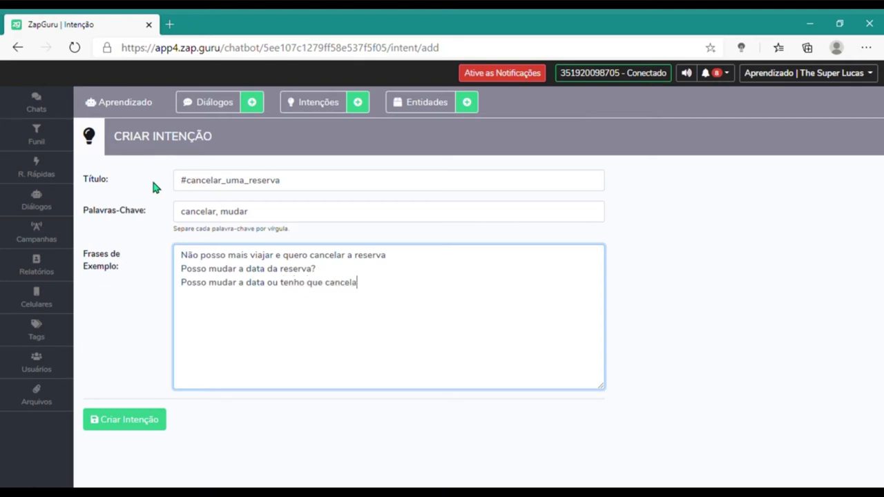
type("r a reserva? ")
Step: Add the example phrases "Gostaria de cancelar minha reserva feita para um quarto de casal" and "Desejo mudar minha reserva" on separate lines
type("Gostaria")
key("BackSpace")
key("BackSpace")
type("ia d")
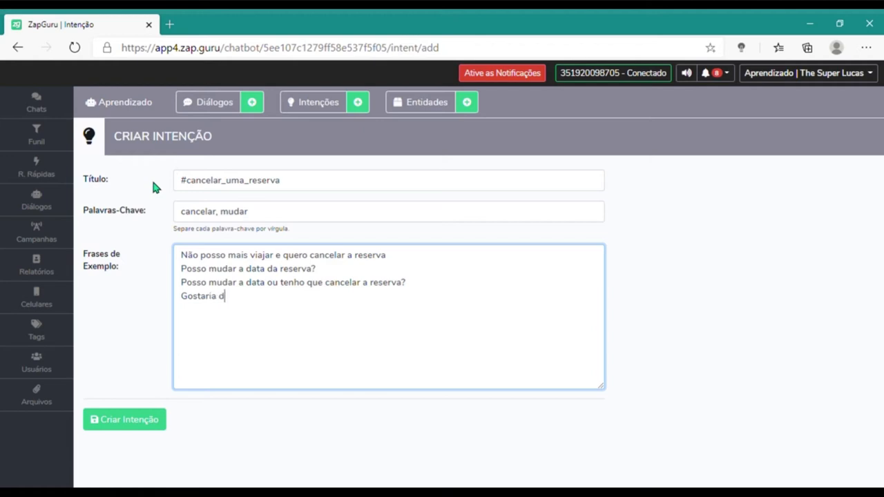
type("e cancelar minha r")
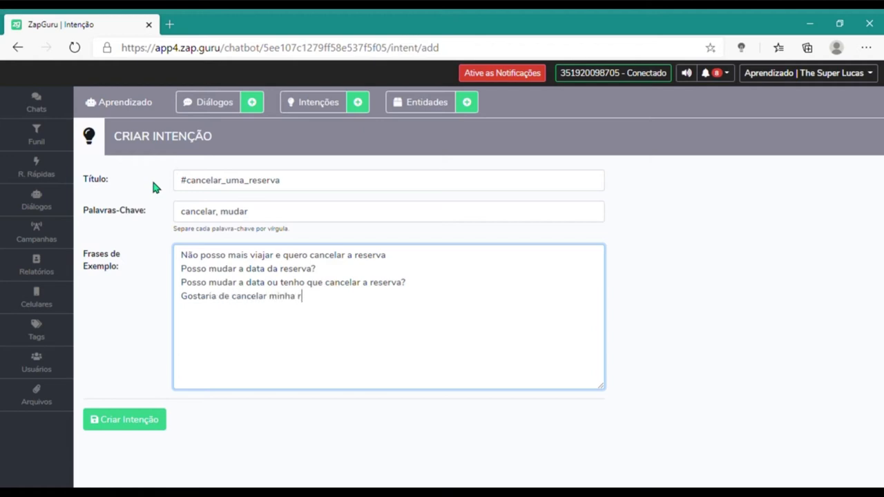
type("eserva feira par")
type("ara")
type(" um quarto")
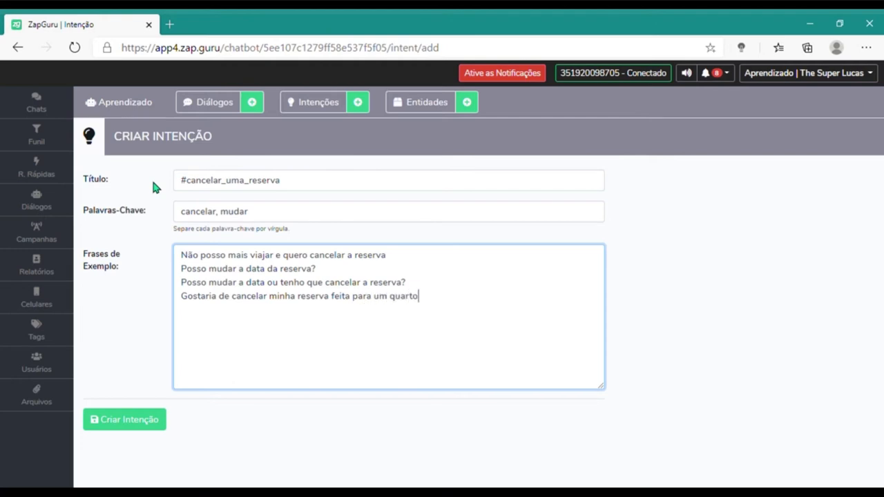
type(" de casal Desejo mudar minha reser")
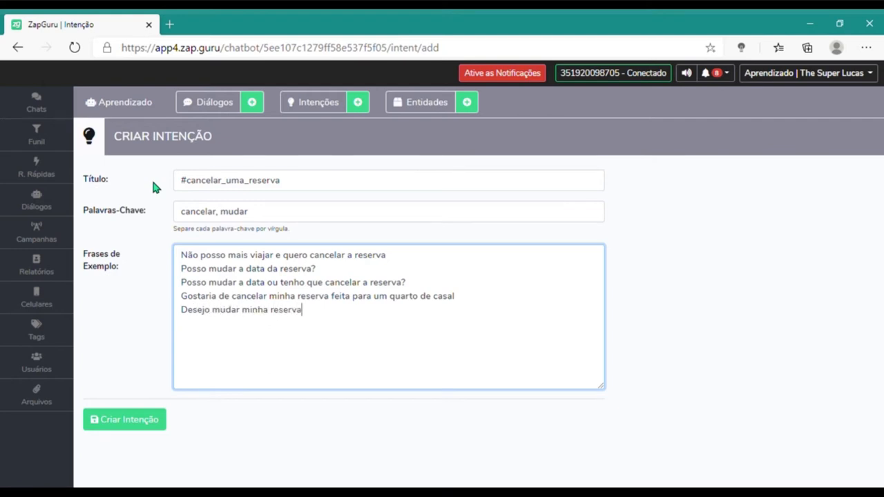
type("va")
Step: Add the example phrase "Desejo cancelar minha reserva para um quarto de solteiro" on a new line
key("Return")
type("Desej")
key("BackSpace")
type("sejo cancelar minha reserva")
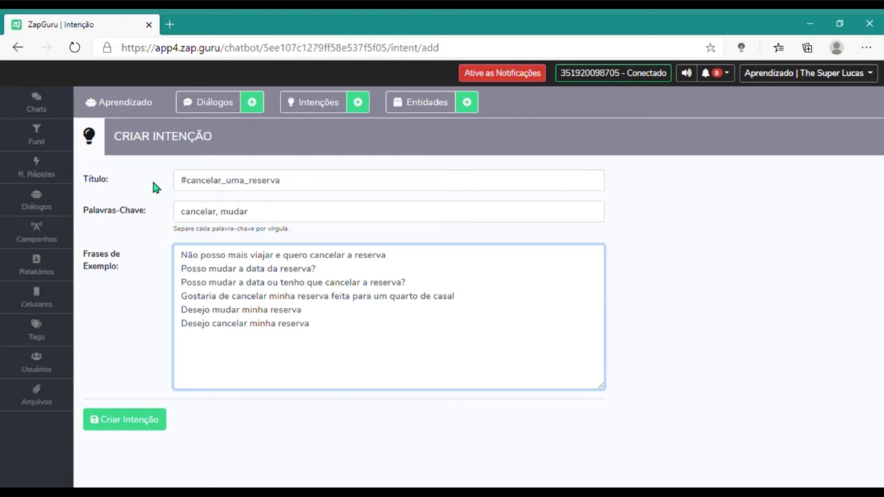
type("para um quarto de solteiro")
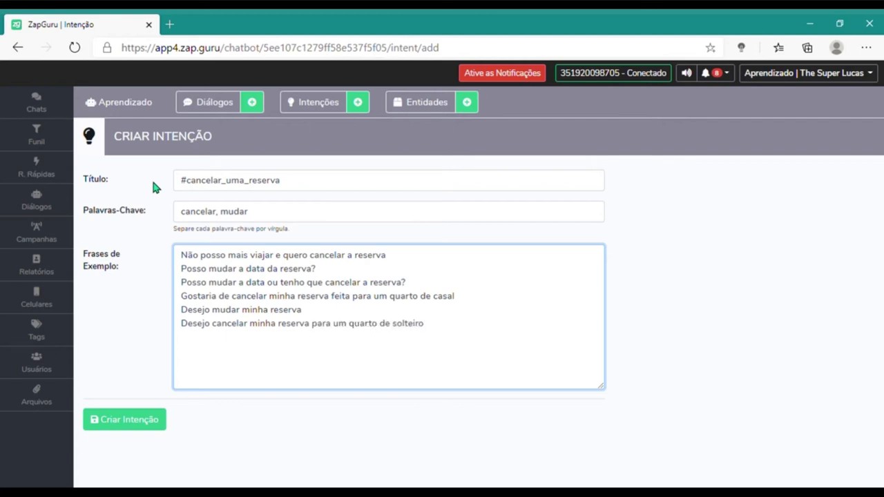
Step: Add "É possível mudar a data da minha reserva?" as the last example phrase of the cancellation intention
key("Return")
type("É possível mudar a da")
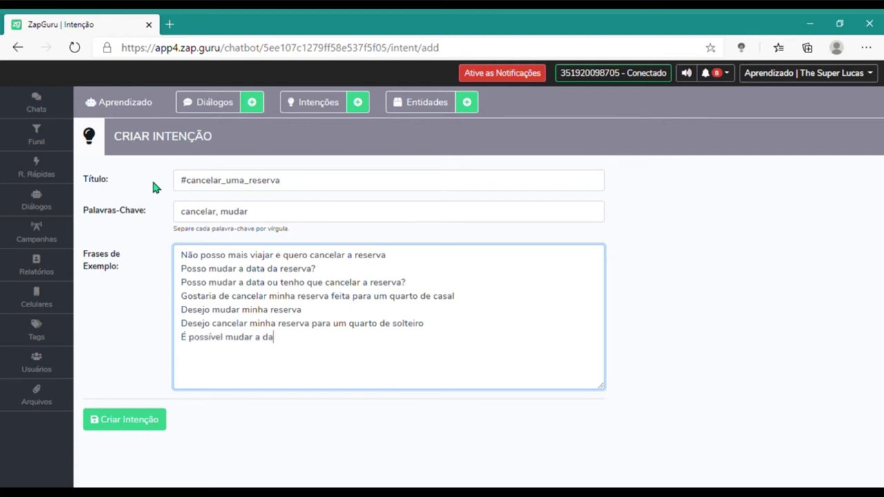
type("ta da minha rese")
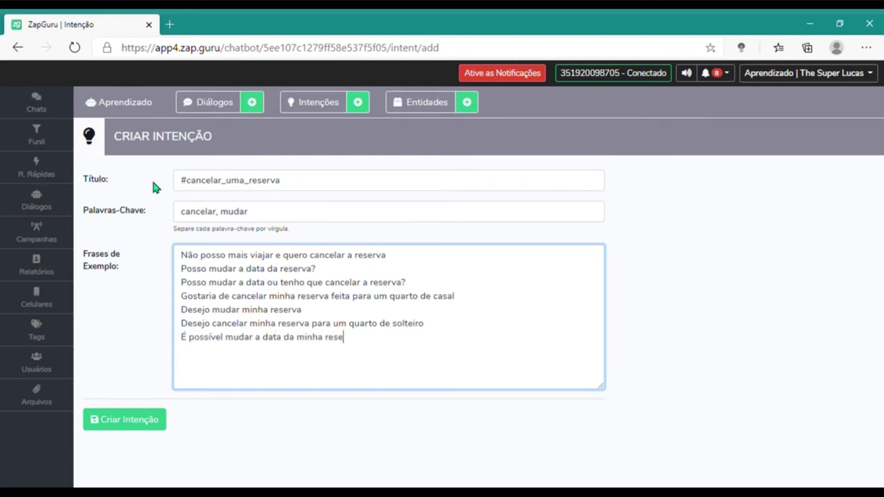
type("rva?")
Step: Create the cancellation intention and open the list of intentions to review its keywords and example phrases
left_click_drag(380, 349, 173, 256)
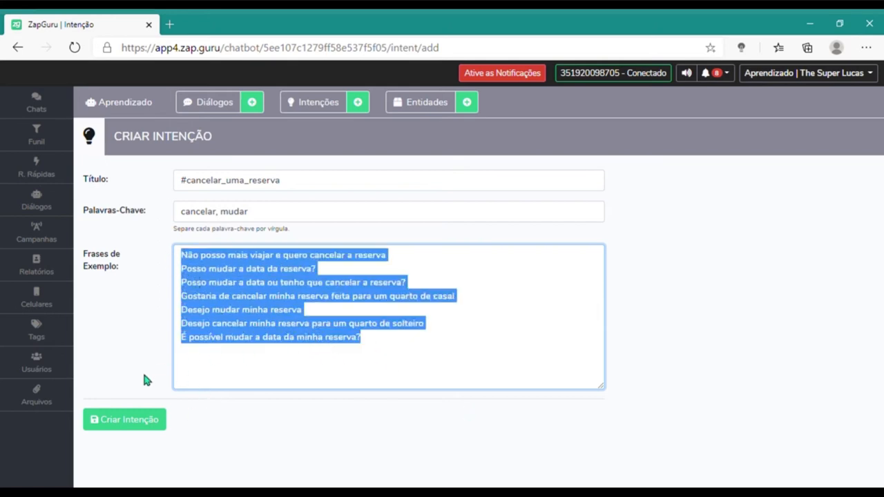
left_click(405, 382)
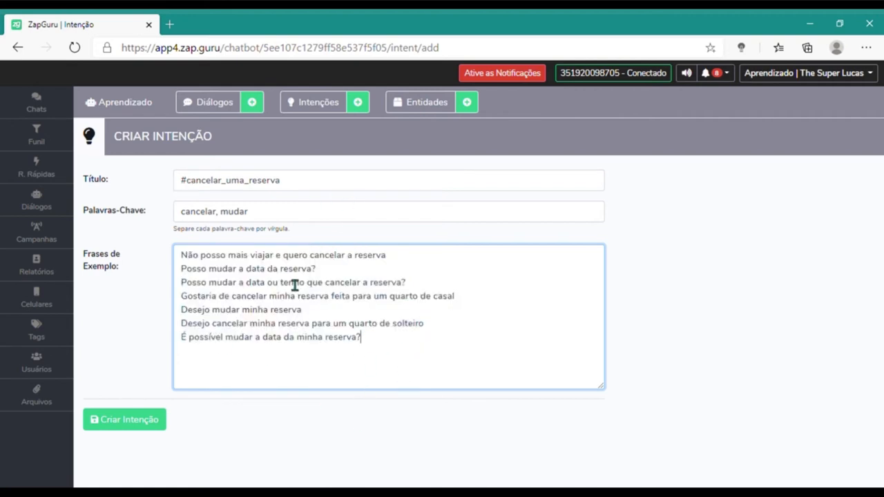
left_click(265, 212)
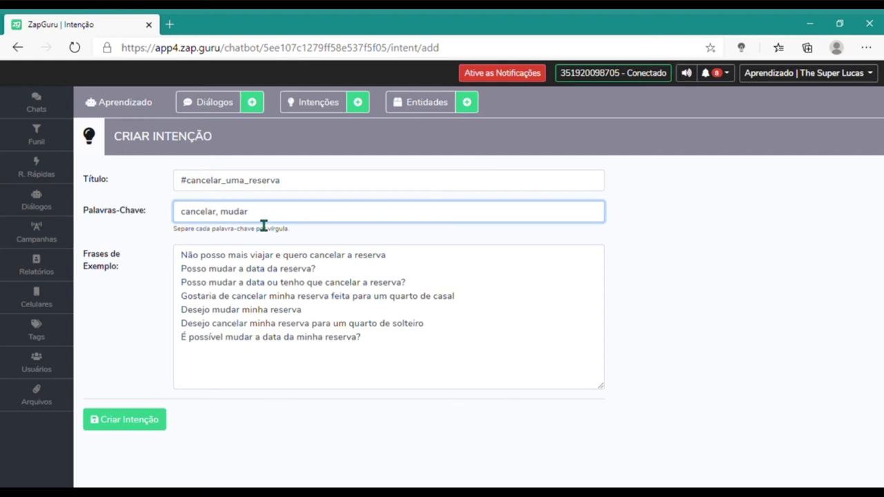
left_click(121, 422)
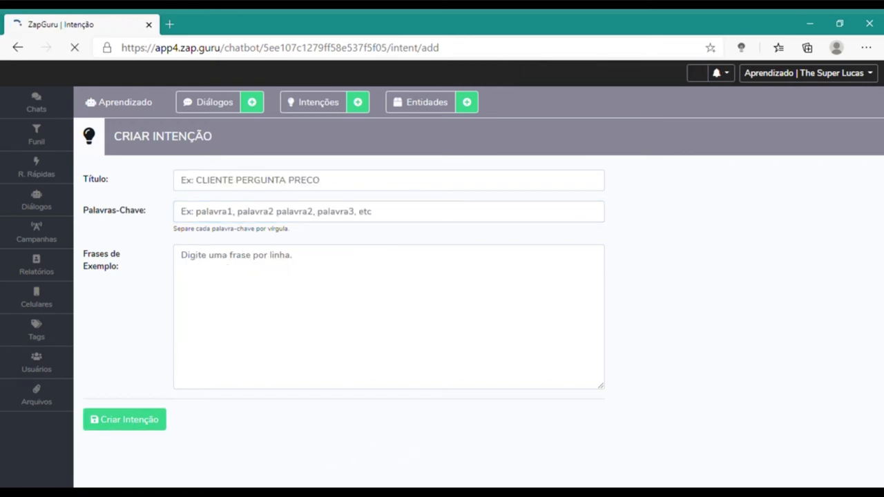
left_click(303, 103)
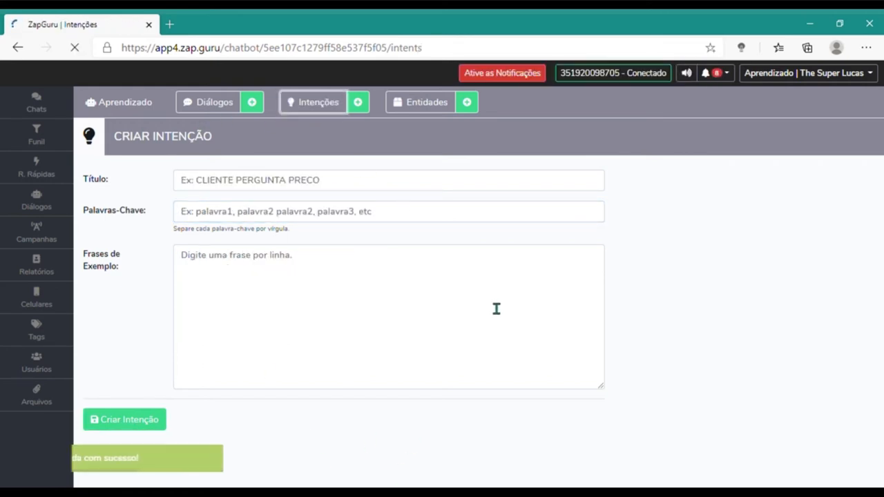
scroll(806, 276, "down", 1)
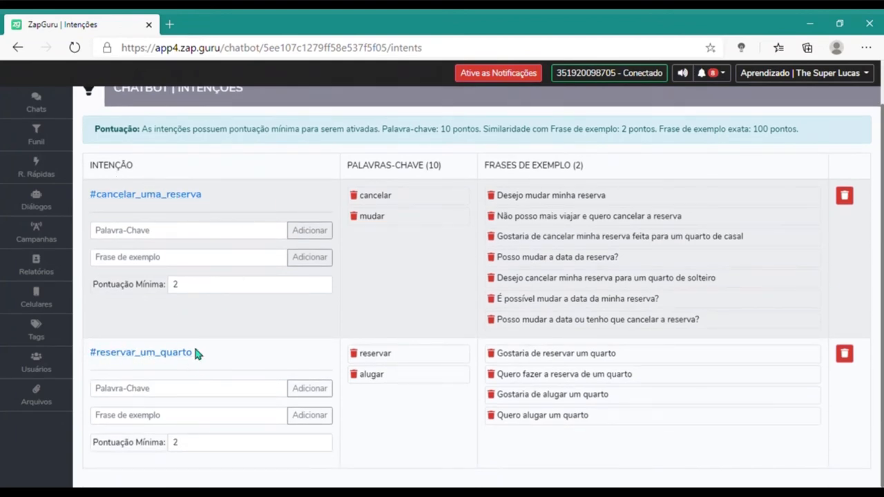
scroll(206, 196, "up", 1)
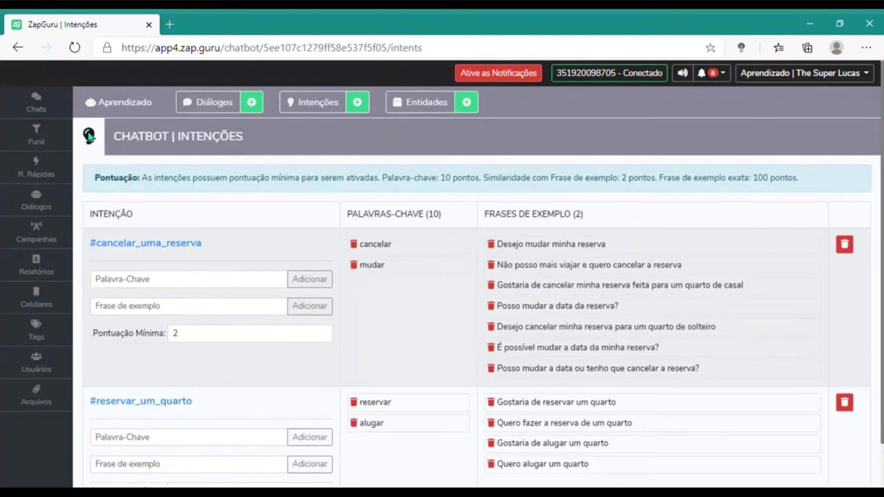
Step: Start another intention titled "#pagar" with the keywords "pagar, quitar, saldar, pagamento"
left_click(357, 102)
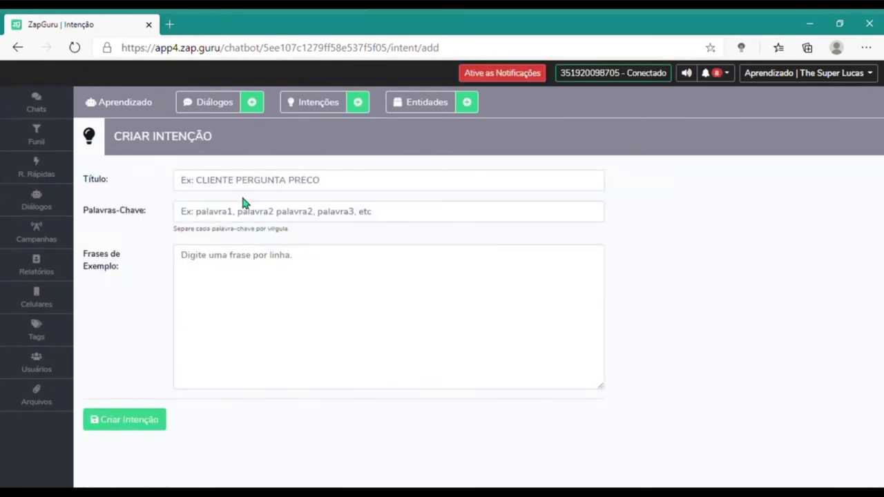
left_click(245, 194)
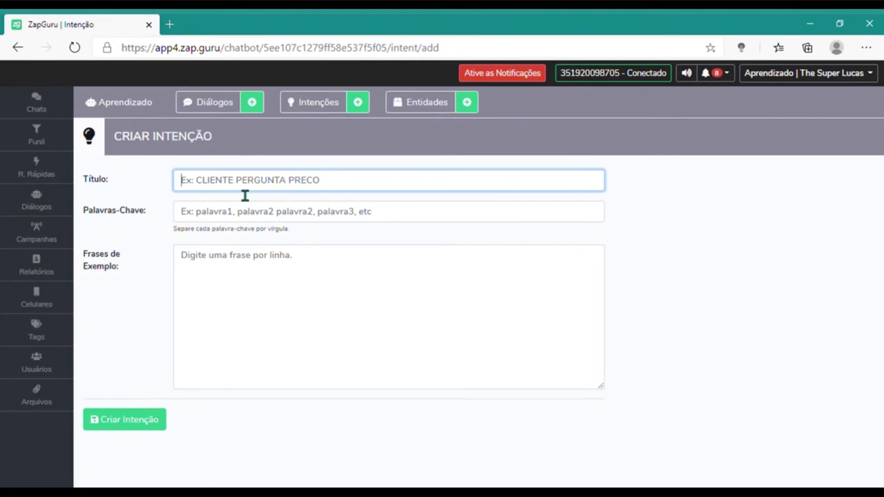
type("#pagar")
key("Tab")
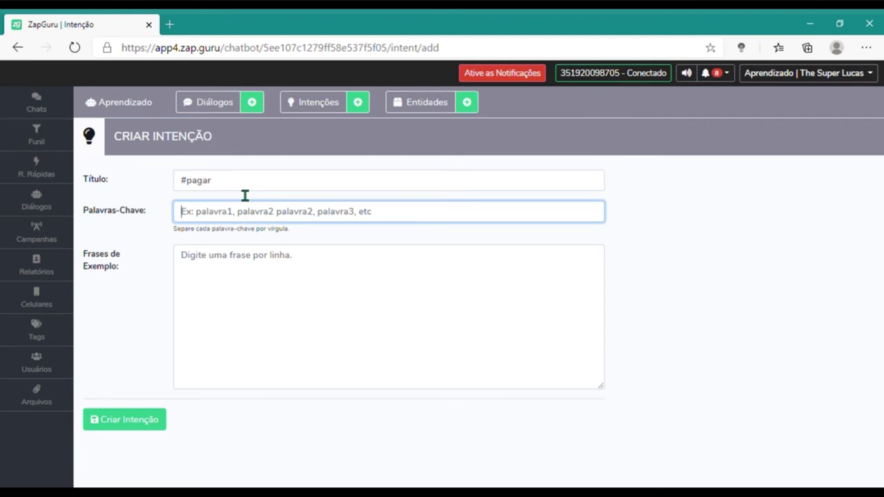
type("pagar, quitar,")
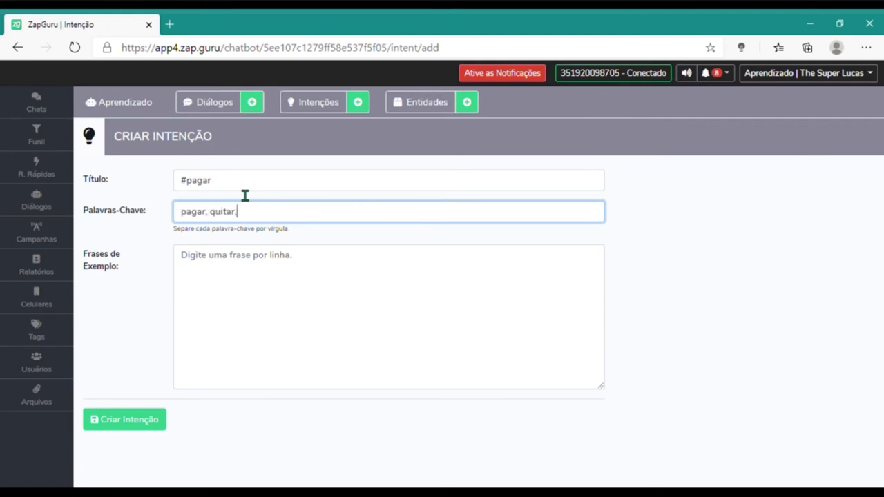
type(" saldar, pagamento")
key("Tab")
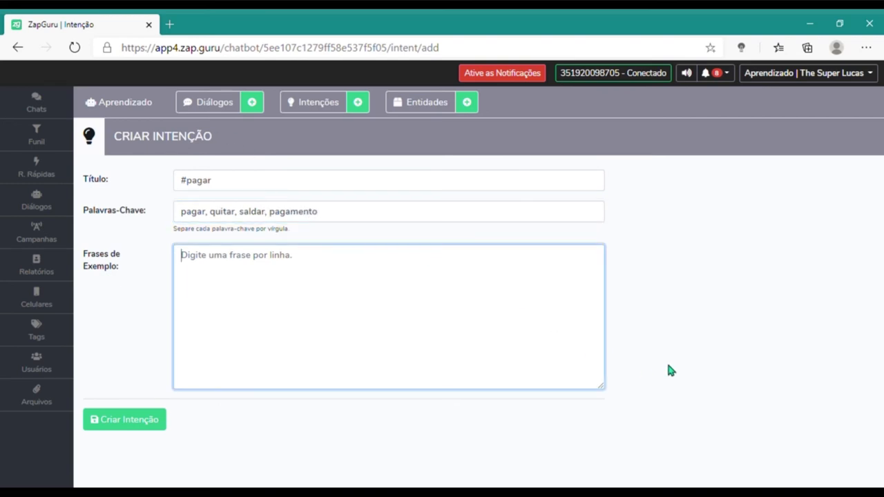
Step: Enter the example phrases "Como vou pagar minha reserva?", "Qual a forma de pagamento?" and "Quando vou pagar a reserva?" on separate lines
type("Como vo")
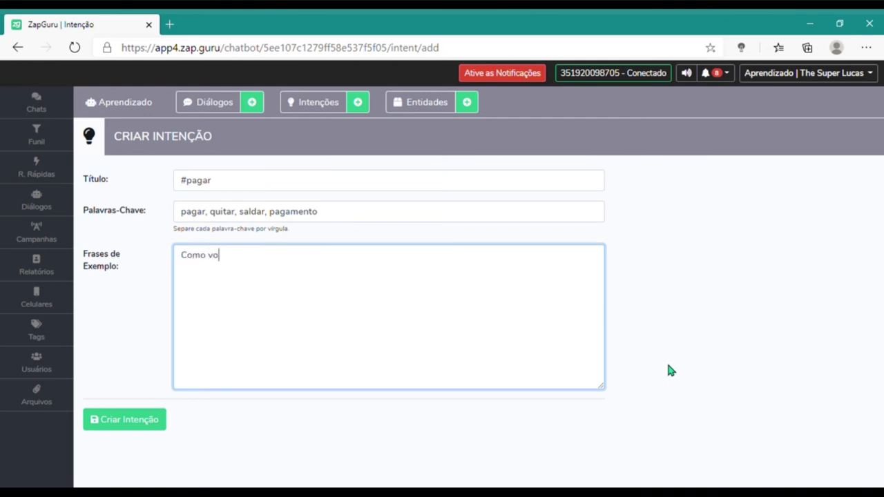
type("u pagar minha res")
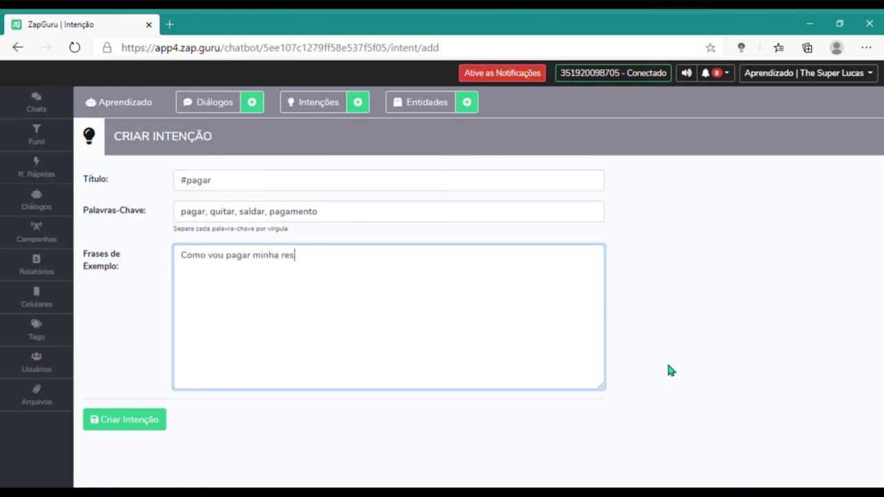
type("erva?")
key("Return")
type("Qual a forma de pagamento?")
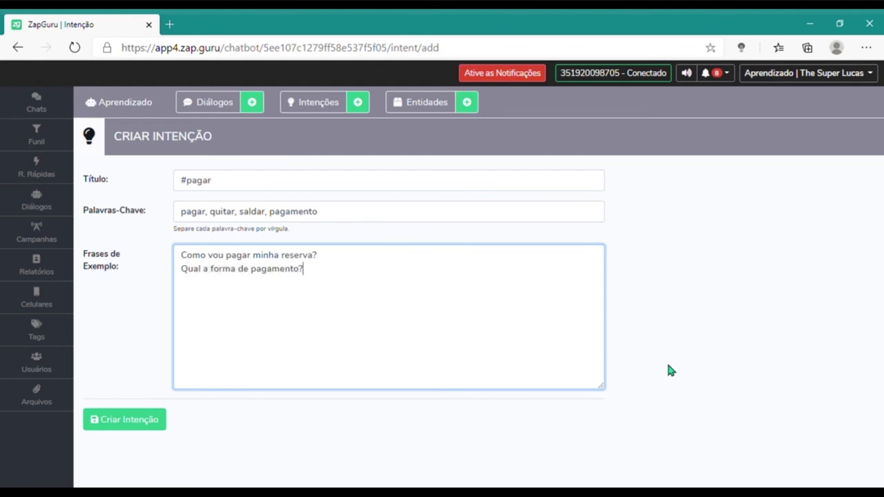
type("Quando vou pagar a reserva?")
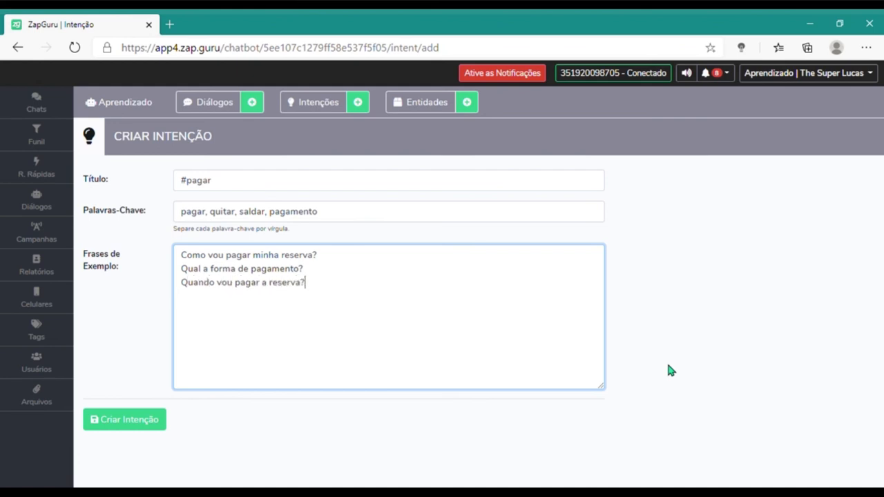
Step: Add the example phrase "Tenho uma dúvida, como posso pagar a reserva que eu fiz?" to the payment intention
key("Return")
type("Tenho uma dúvid")
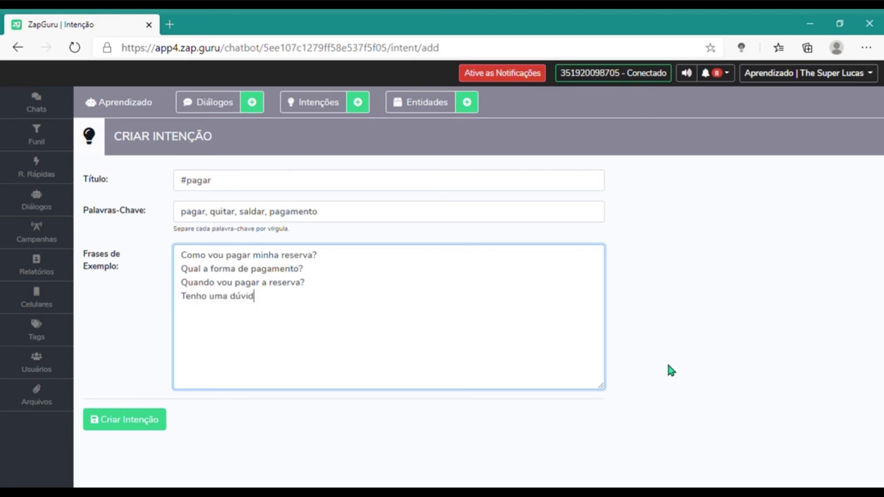
type("a, como posso")
key("BackSpace")
key("BackSpace")
type("o pagar a reservaque eu")
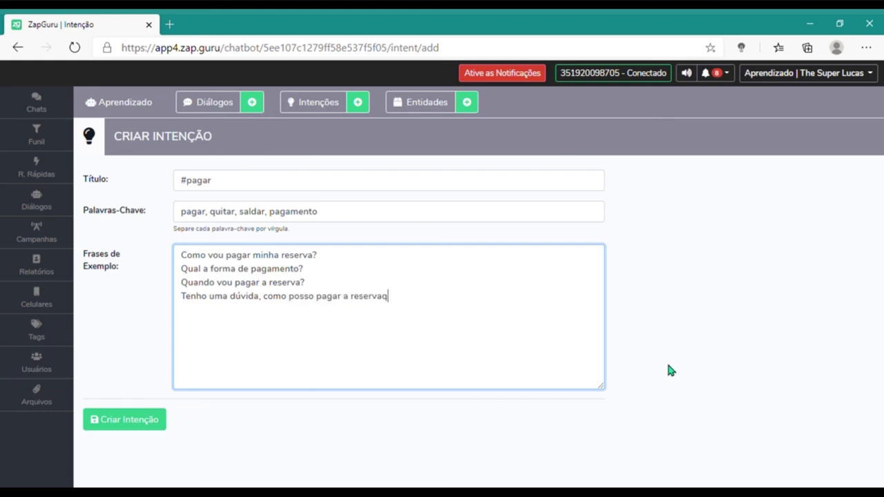
key("BackSpace")
key("BackSpace")
key("BackSpace")
key("BackSpace")
key("BackSpace")
key("BackSpace")
type("que eu fiz?")
Step: Add "Atrasei o pagamento, vou pagar multa?" on a new line as the last example phrase of the payment intention
key("Return")
type("Atrasei o pagam")
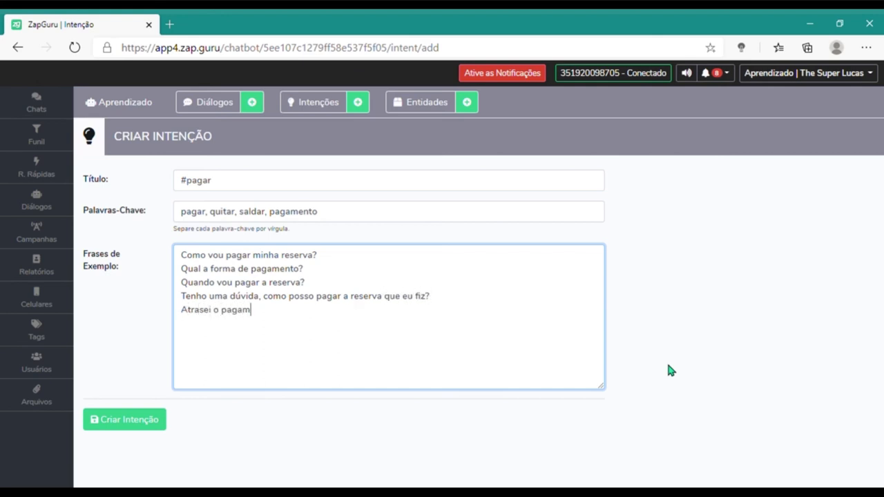
type("ento, vou pagar multa?")
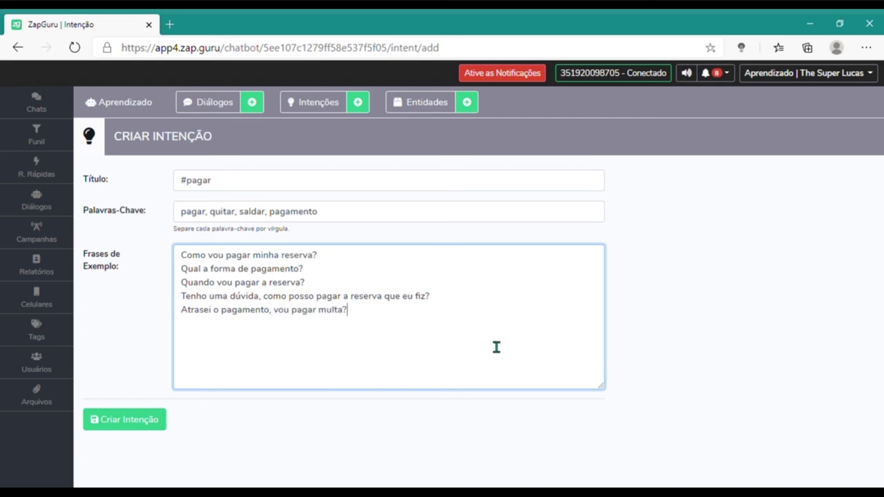
Step: Create the payment intention and review it alongside the other intentions in the list
left_click_drag(469, 333, 148, 241)
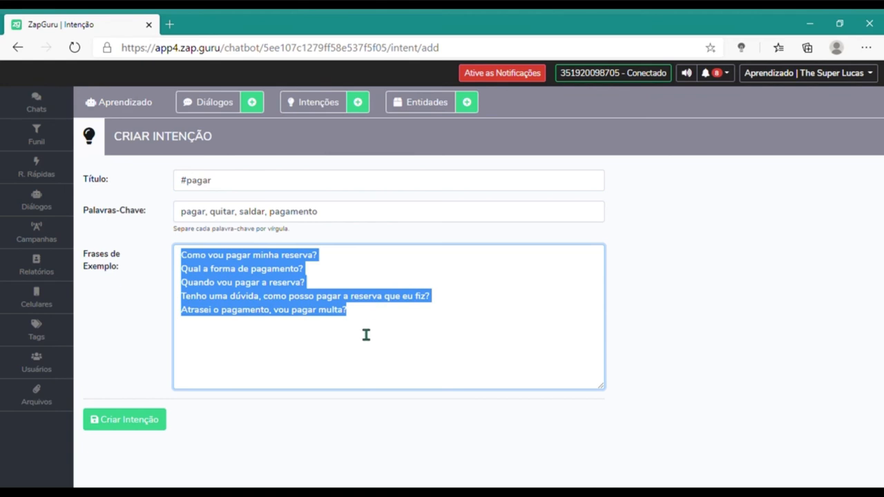
left_click(118, 310)
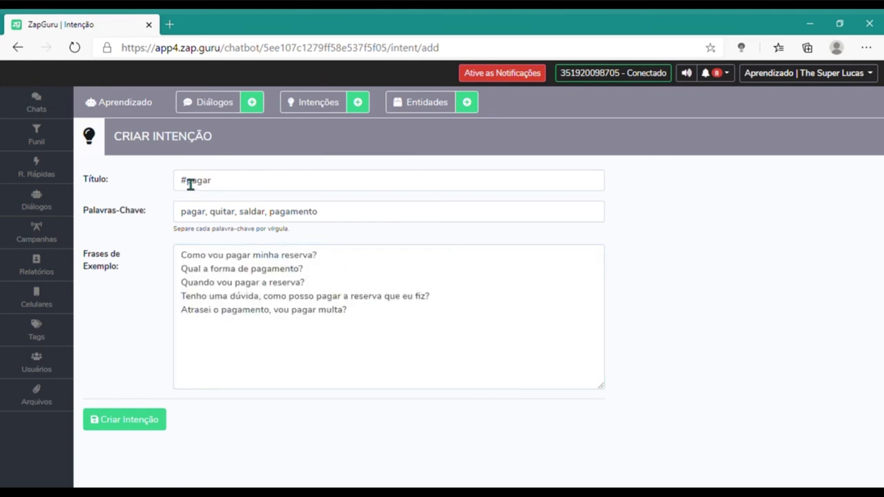
left_click(154, 419)
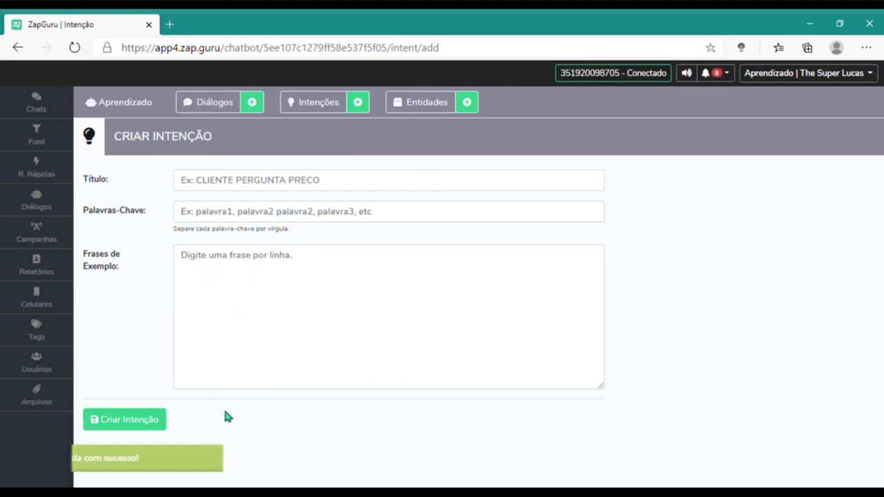
left_click(321, 111)
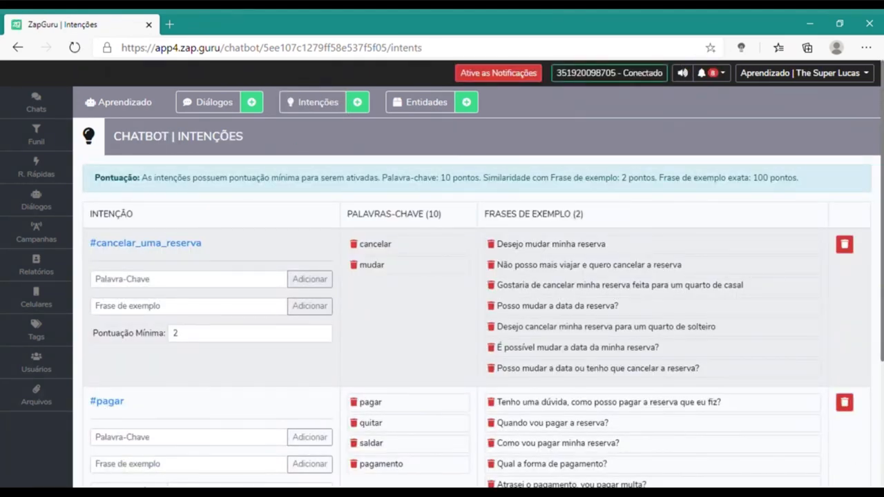
scroll(871, 366, "down", 2)
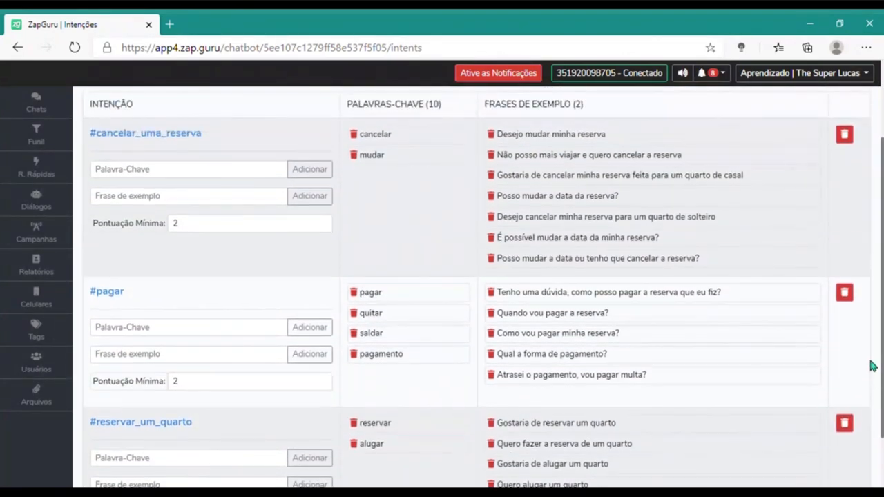
scroll(873, 331, "up", 2)
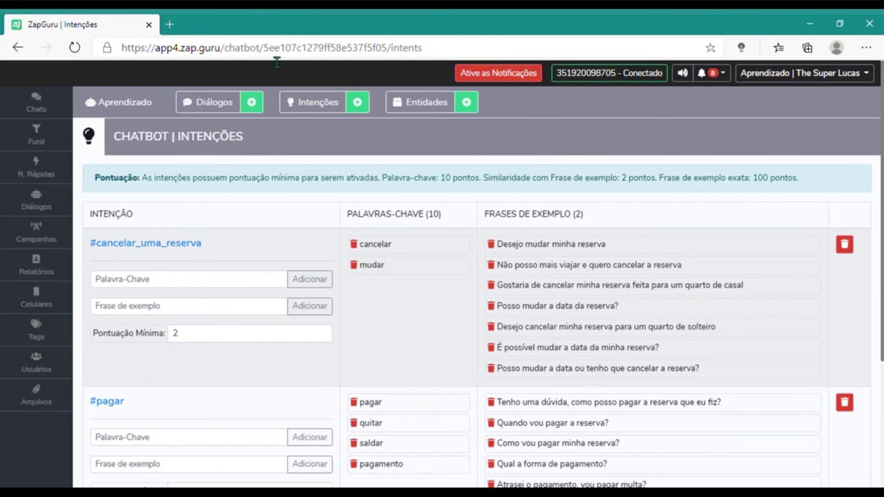
Step: Start a new intention titled "#comprar_pizza" with the keywords "comprar, pedir"
left_click(357, 102)
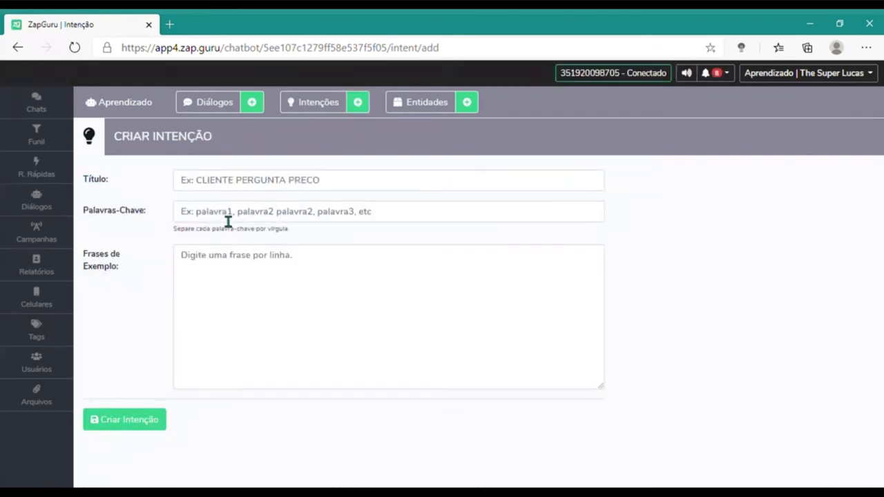
left_click(218, 193)
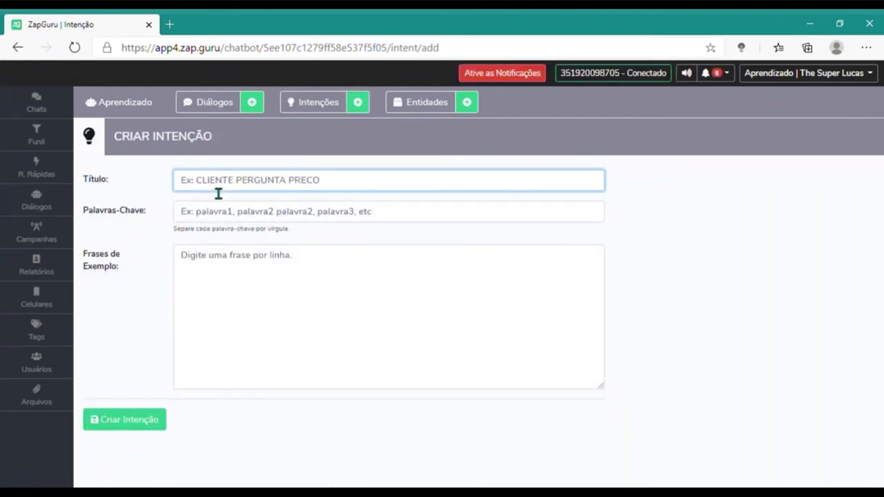
type("#")
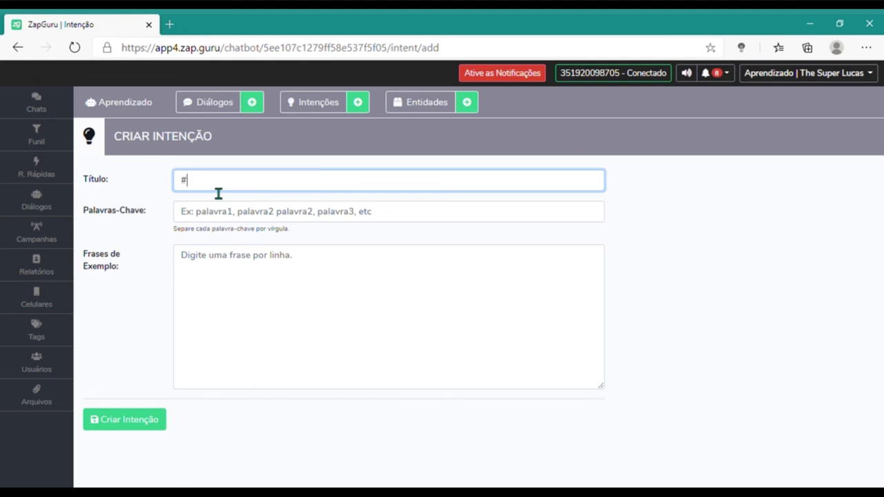
type("comprar_pizza")
key("Tab")
type("compra")
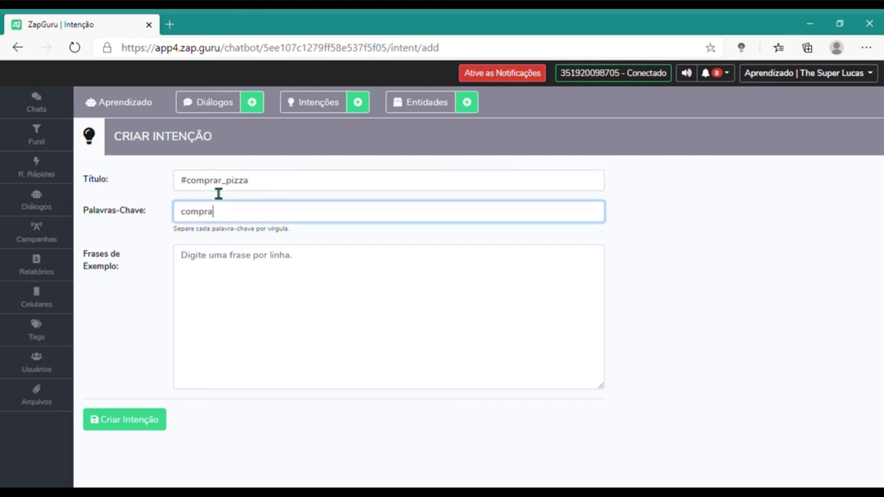
type("r, pedir")
Step: Add the example phrases "Gostaria de pedir uma pizza" and "Quero pedir uma pizza", create the intention and return to the intentions list
key("Tab")
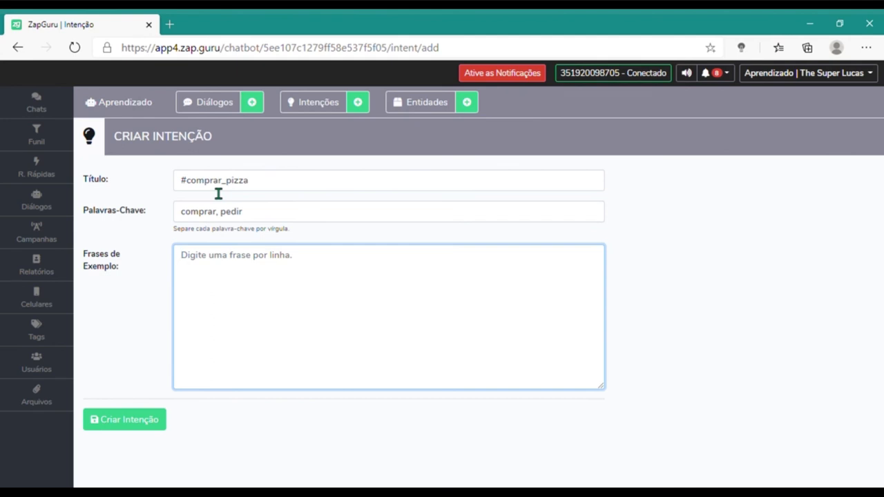
type("Gostari")
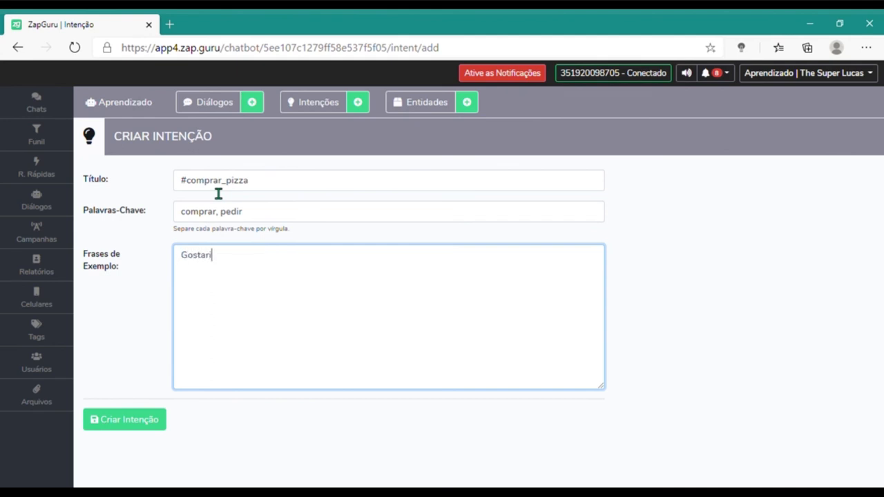
type("a de pedir uma pizza")
key("Return")
type("Quero pedir")
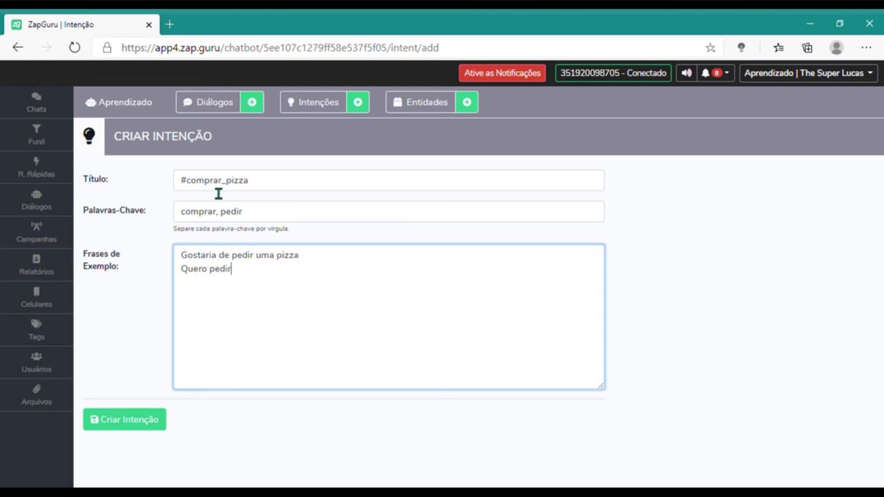
type(" uma pizza")
left_click(153, 419)
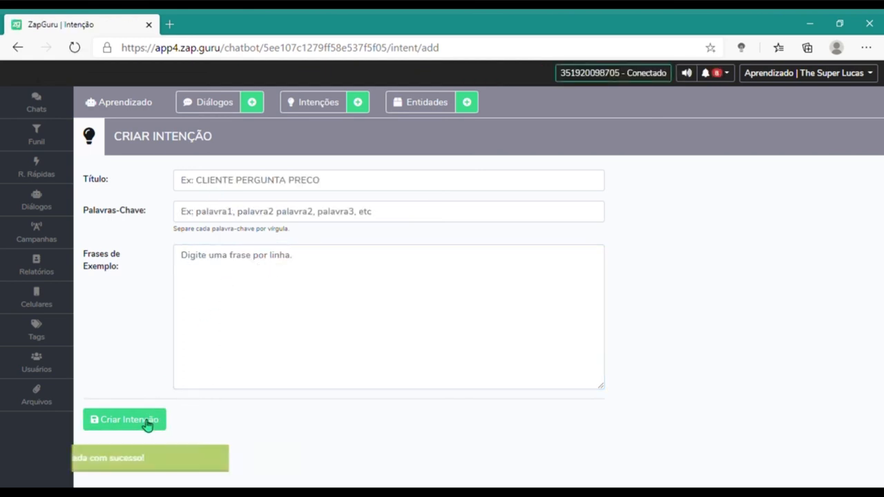
left_click(324, 101)
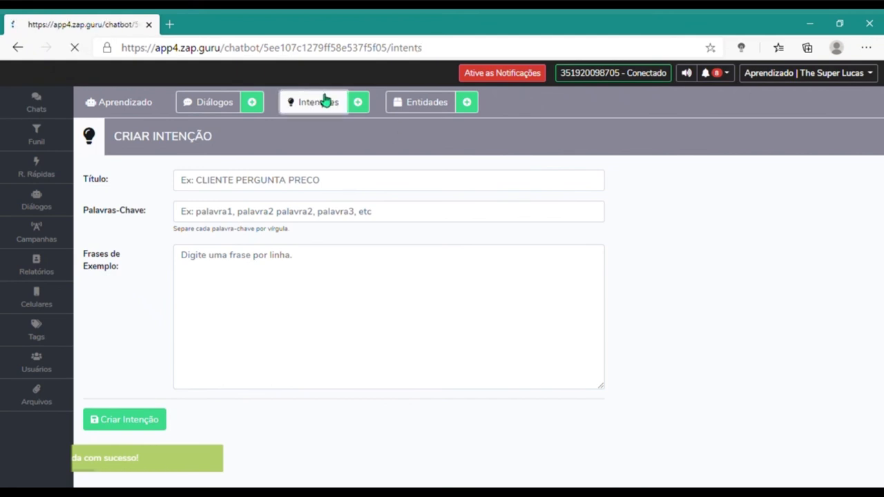